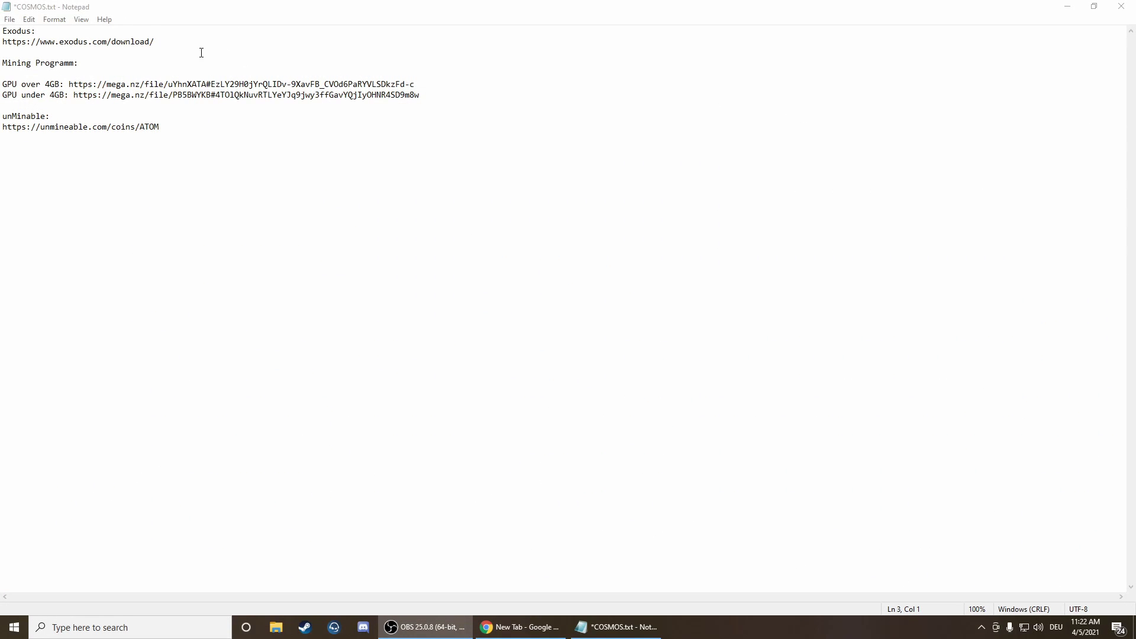
- Open the Exodus download link from COSMOS.txt in the browser, then bring up Windows search
{"action": "left_click_drag", "start_coordinate": [155, 42], "coordinate": [2, 43]}
{"action": "key", "text": "ctrl+c"}
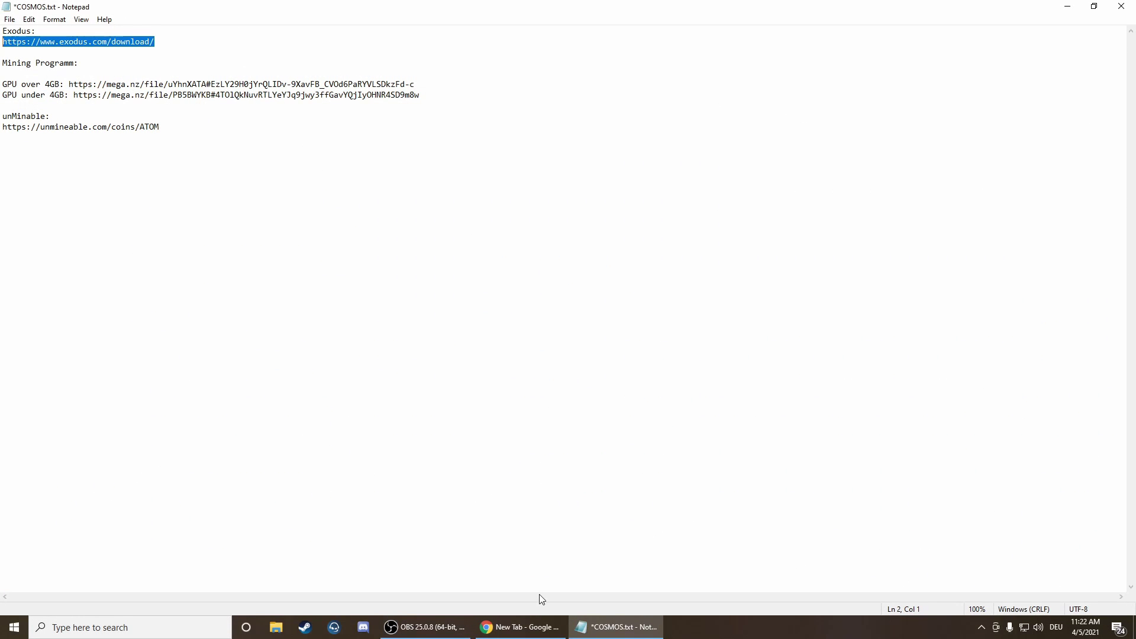
{"action": "left_click", "coordinate": [521, 628]}
{"action": "left_click", "coordinate": [125, 30]}
{"action": "key", "text": "ctrl+v"}
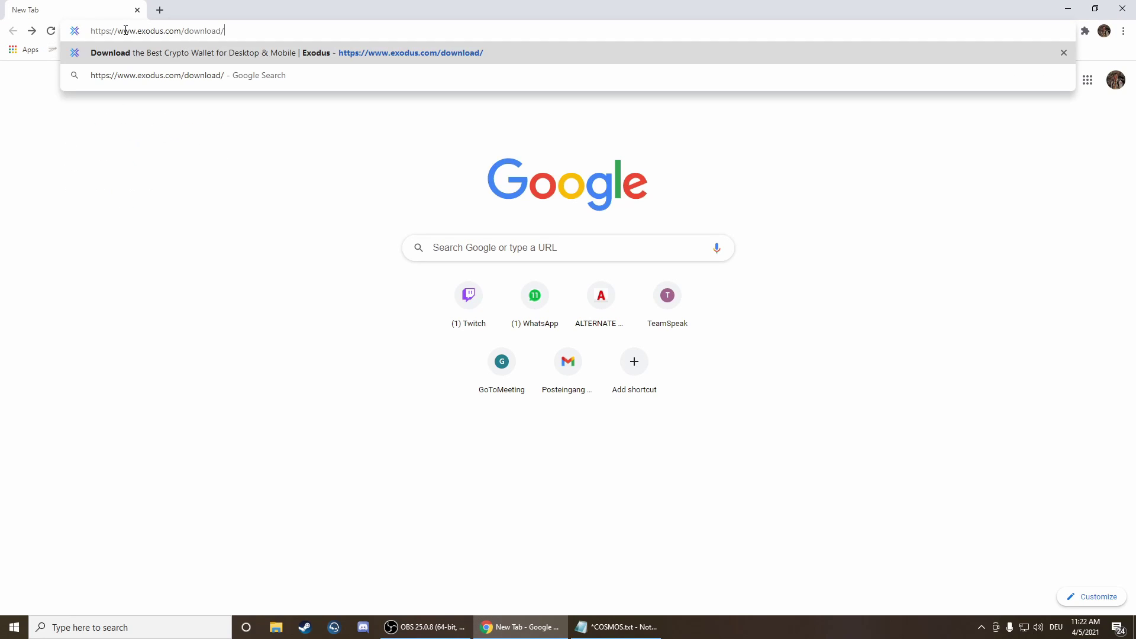
{"action": "key", "text": "Return"}
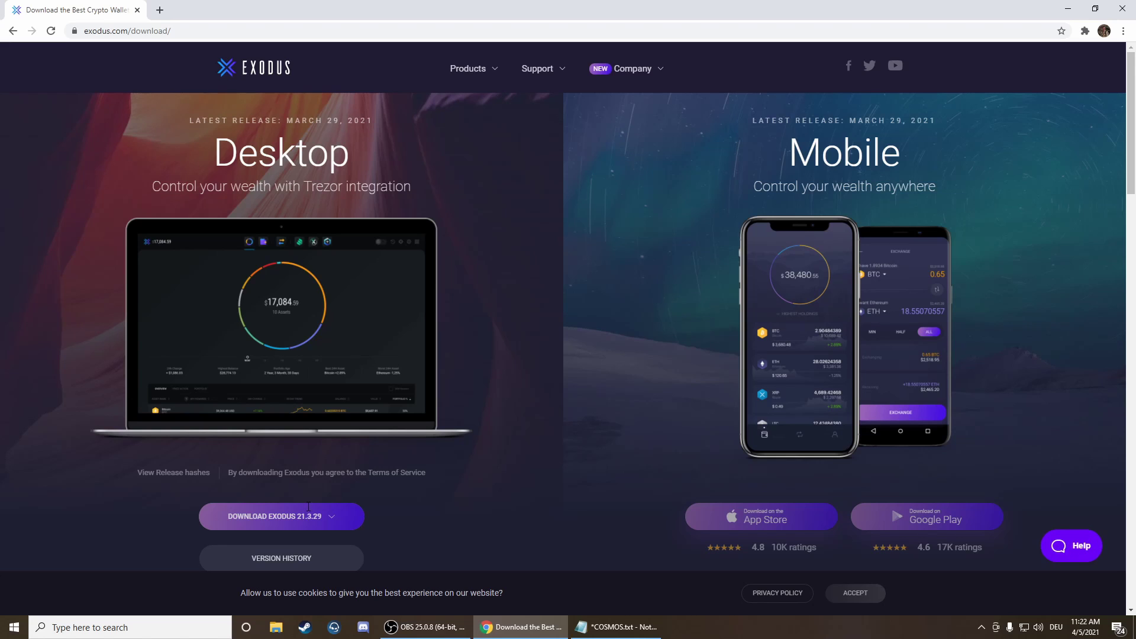
{"action": "key", "text": "super"}
- Launch Exodus via search 'ex' and show the Cosmos wallet's receive address
{"action": "type", "text": "exo"}
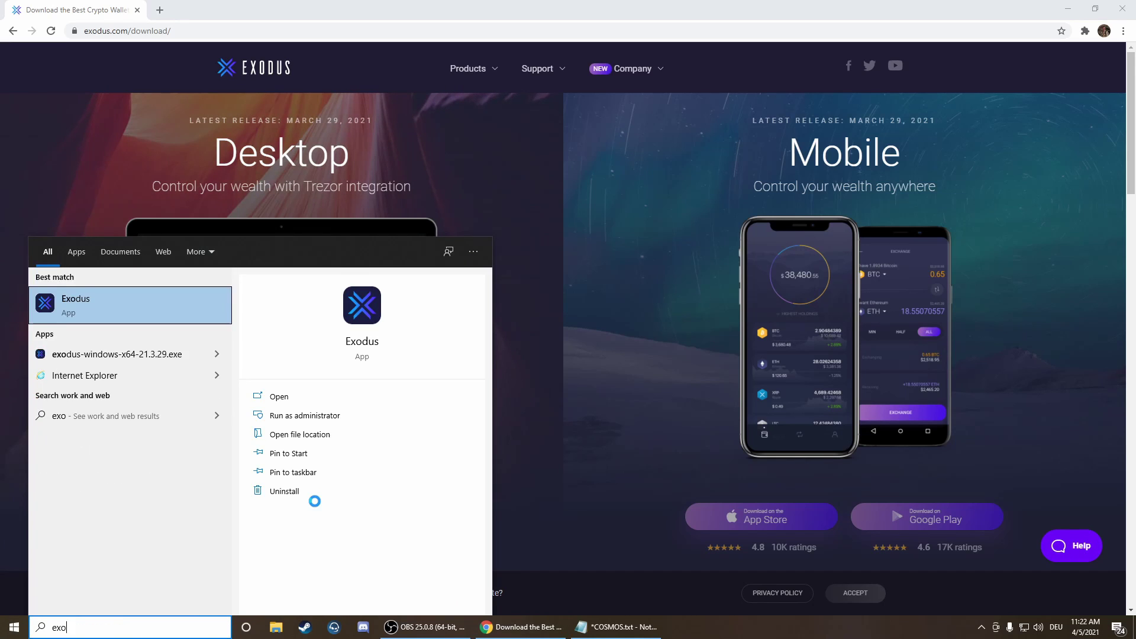
{"action": "key", "text": "Return"}
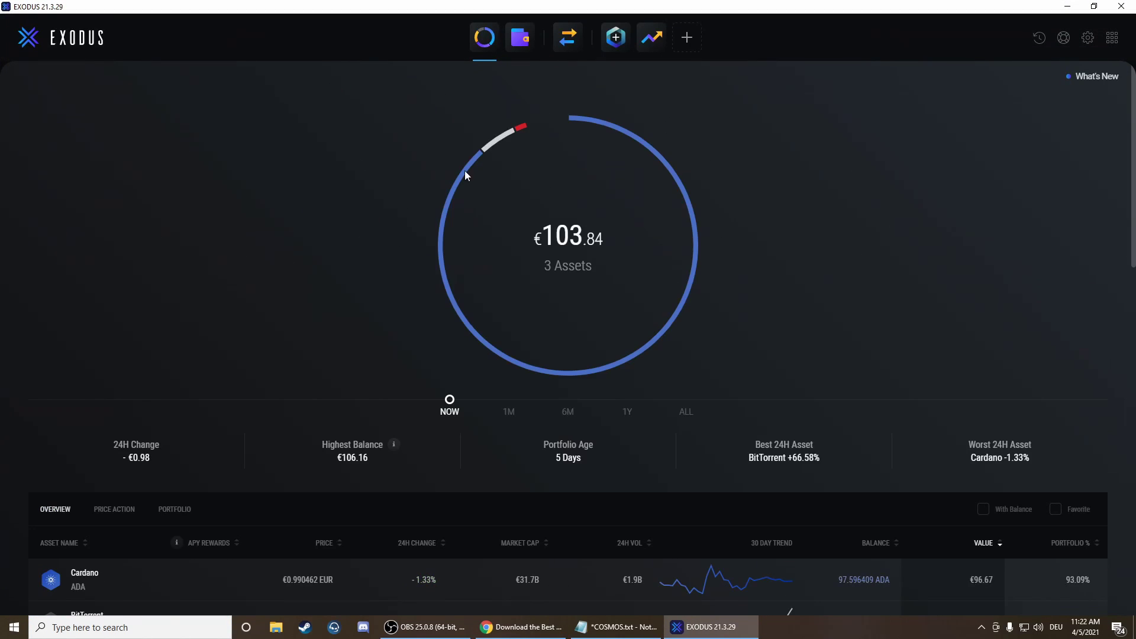
{"action": "left_click", "coordinate": [517, 47]}
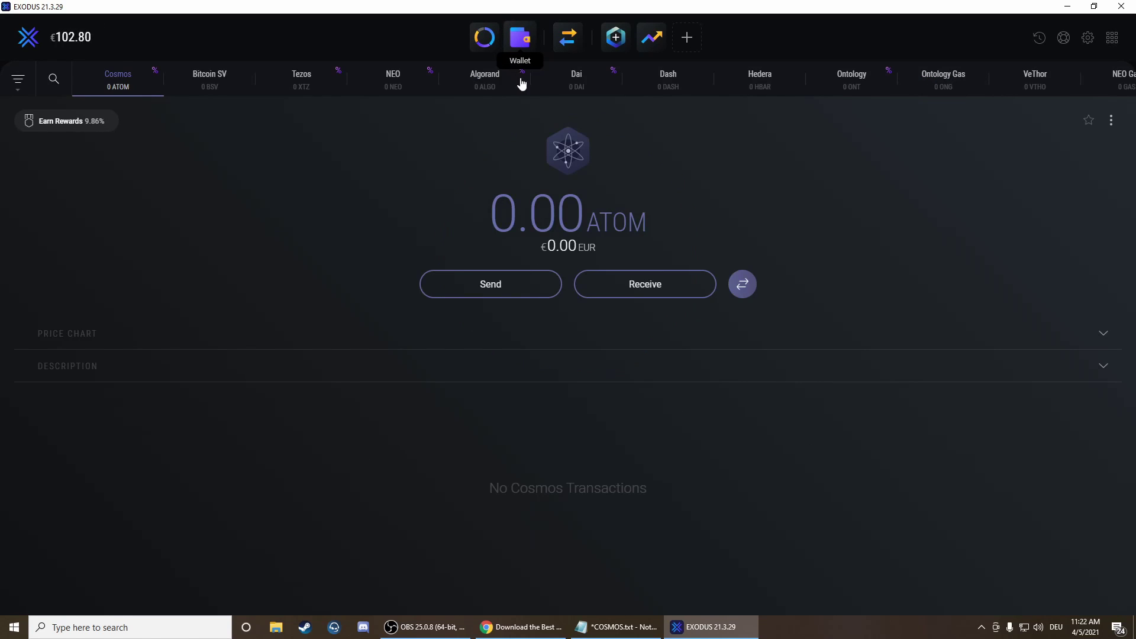
{"action": "left_click", "coordinate": [51, 79]}
{"action": "type", "text": "cosm"}
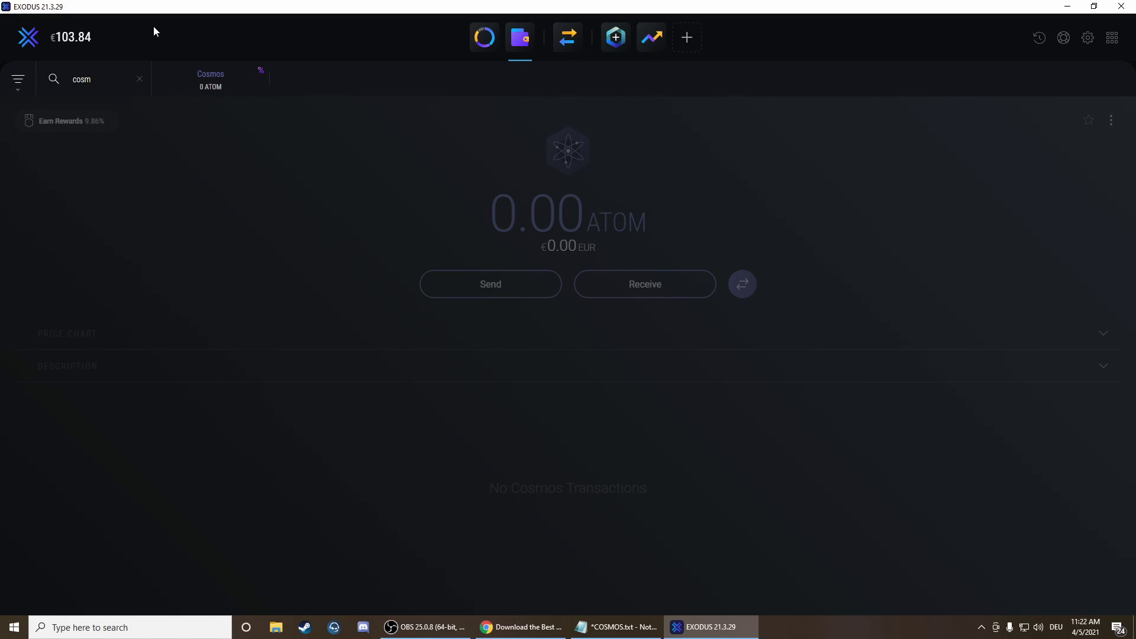
{"action": "left_click", "coordinate": [195, 78]}
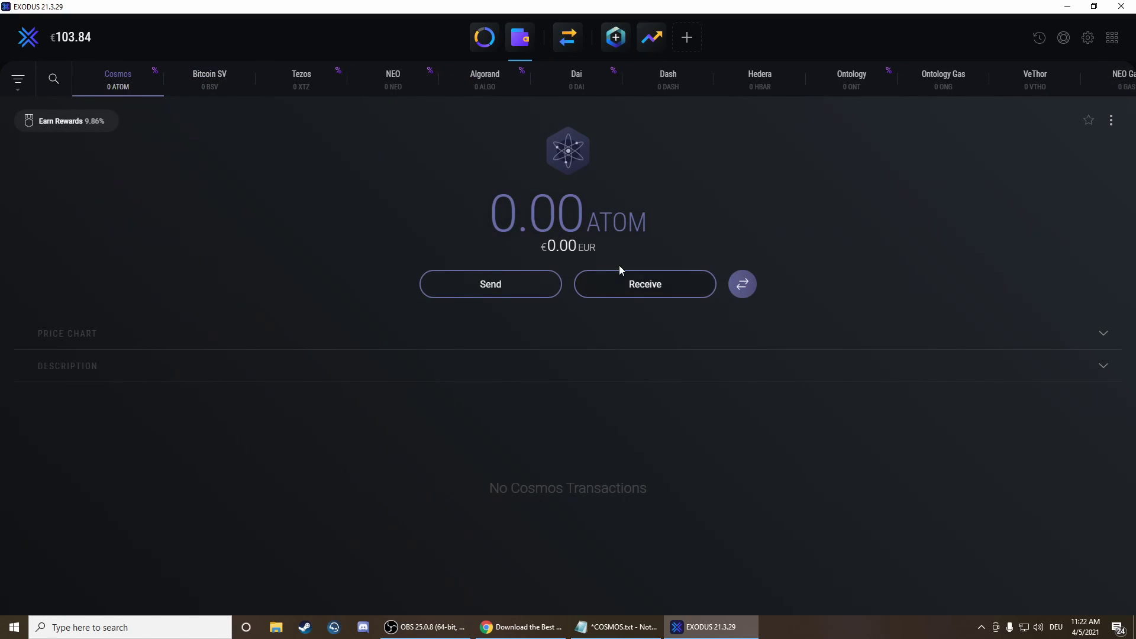
{"action": "left_click", "coordinate": [645, 286]}
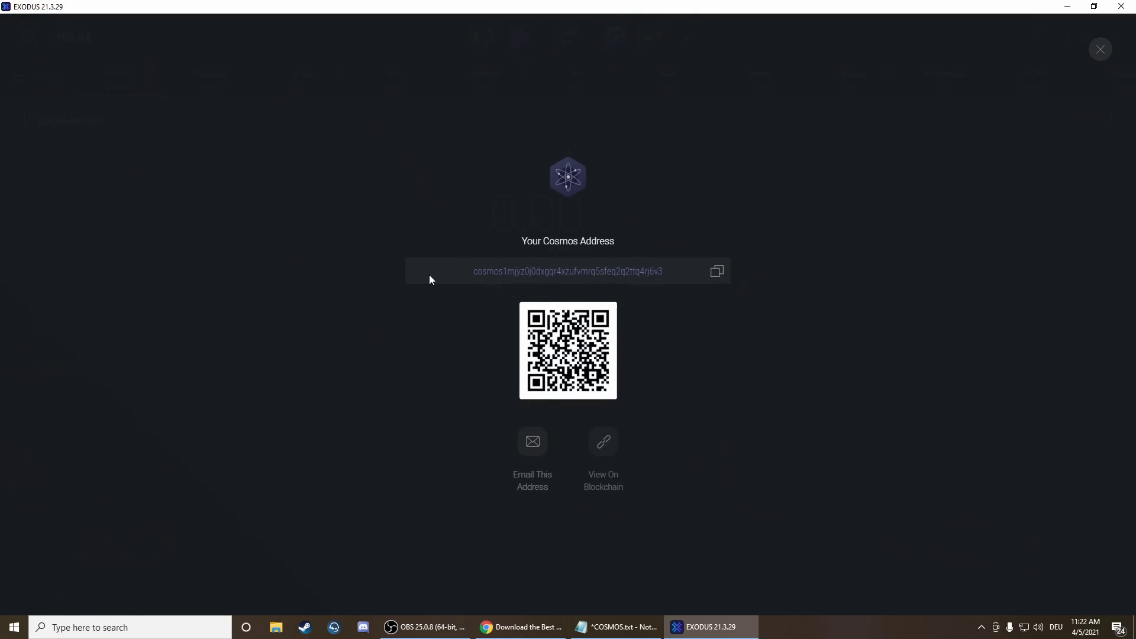
- Paste the copied Cosmos address on a new line below the Exodus link, then select the GPU over 4GB link
{"action": "left_click", "coordinate": [718, 271]}
{"action": "left_click", "coordinate": [616, 627]}
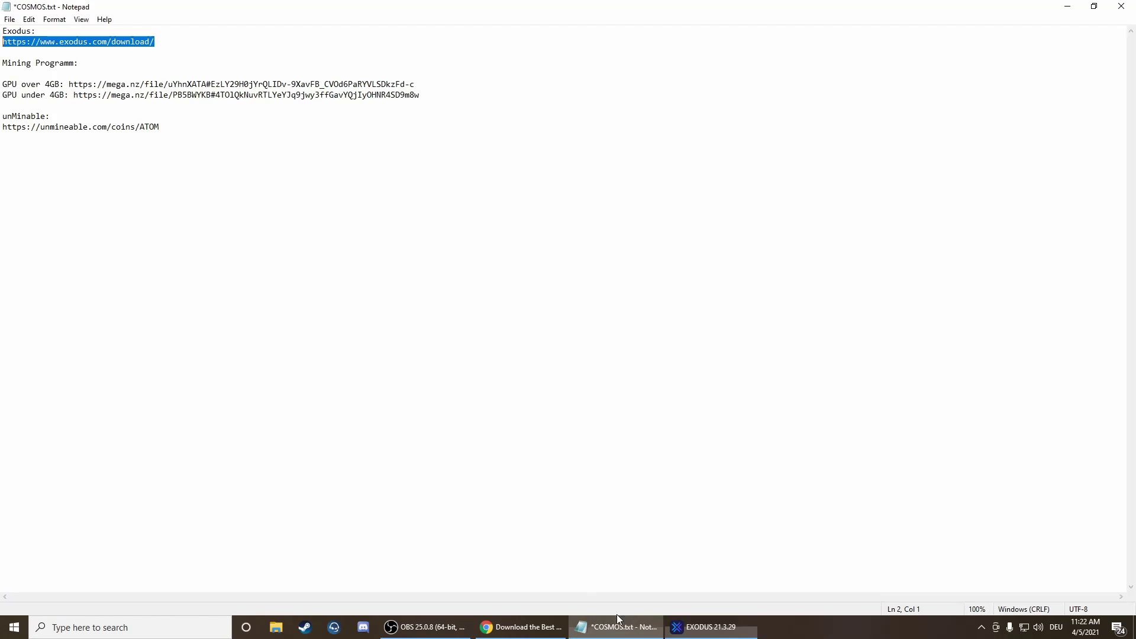
{"action": "left_click", "coordinate": [76, 63]}
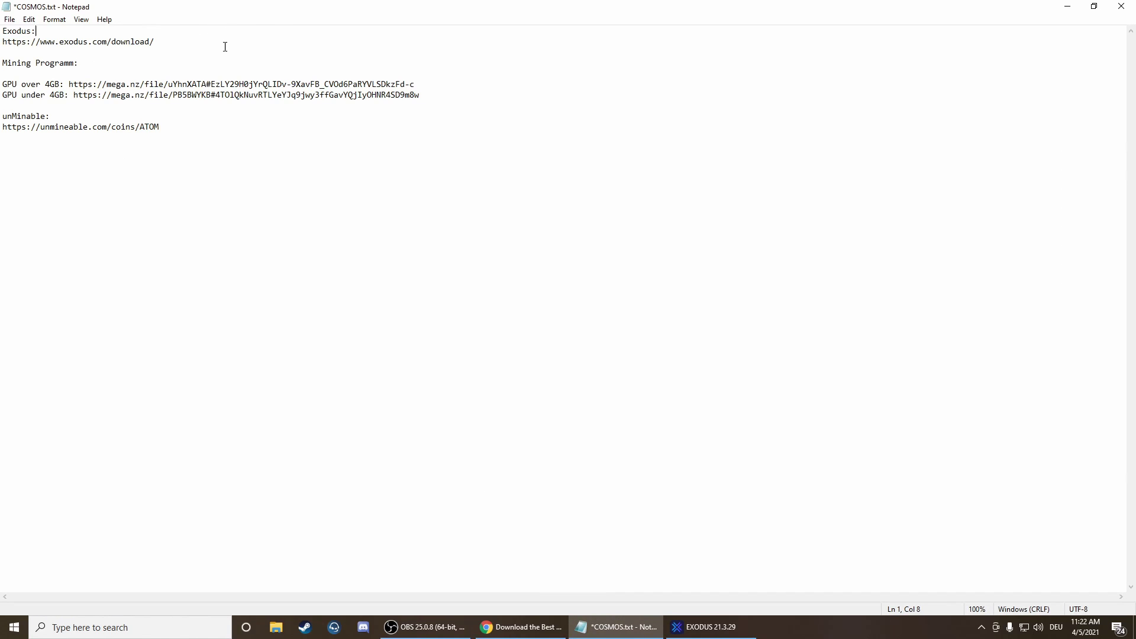
{"action": "key", "text": "Return"}
{"action": "key", "text": "ctrl+v"}
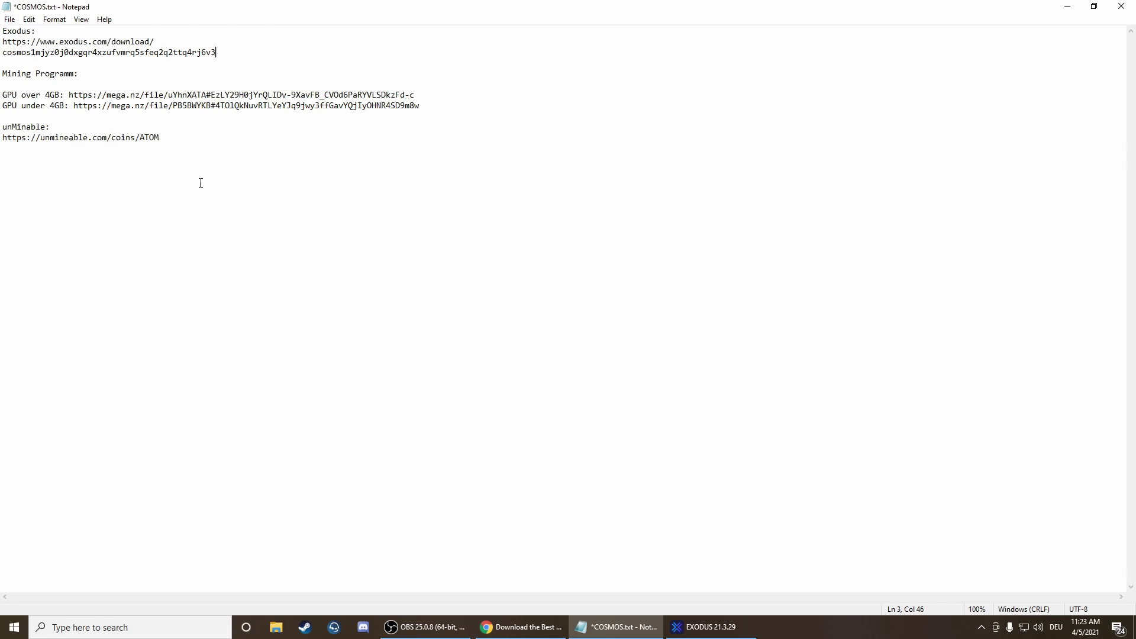
{"action": "left_click_drag", "start_coordinate": [437, 96], "coordinate": [74, 98]}
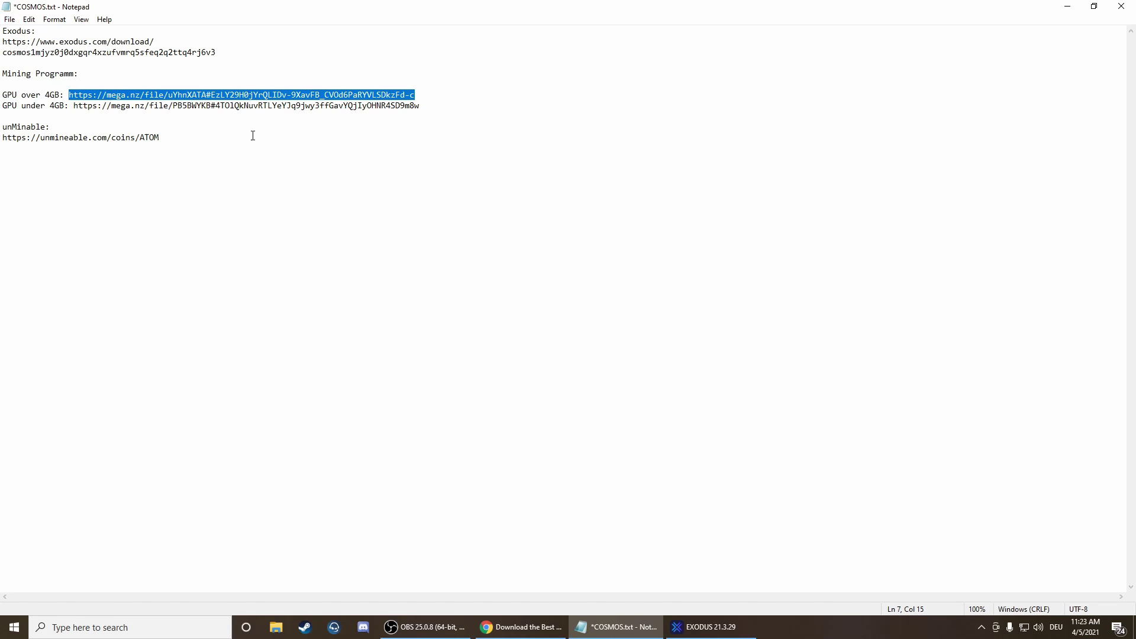
- In the browser, open the options for the finished Cosmos 4GB.zip download
{"action": "left_click", "coordinate": [521, 627]}
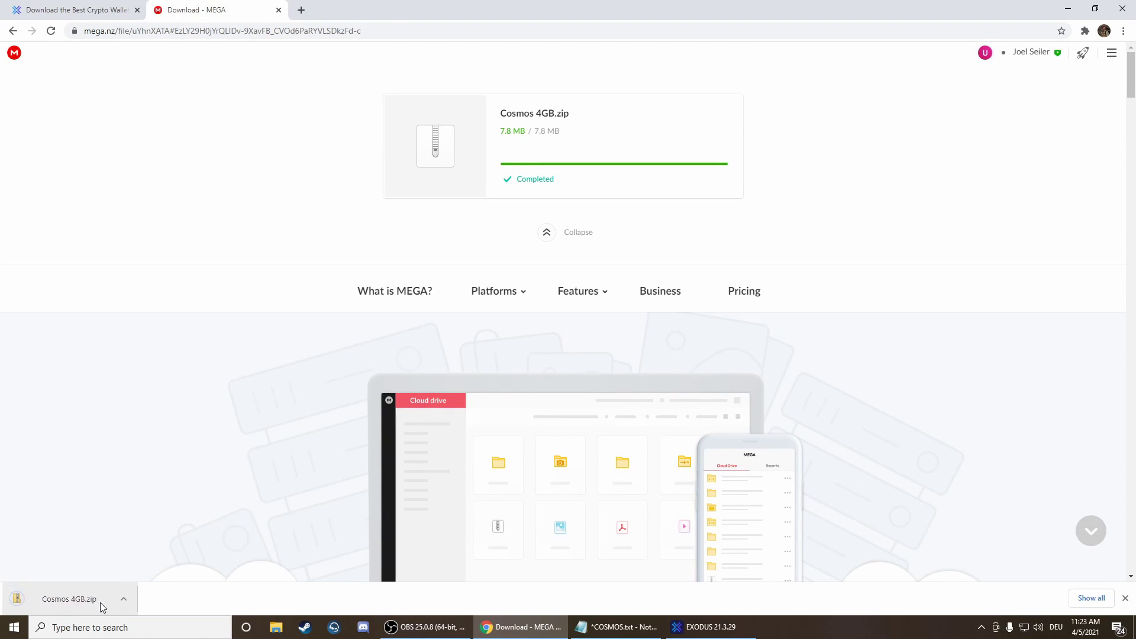
{"action": "right_click", "coordinate": [101, 603]}
- Show Cosmos 4GB.zip in Downloads and extract all of it into a Cosmos 4GB folder
{"action": "left_click", "coordinate": [106, 563]}
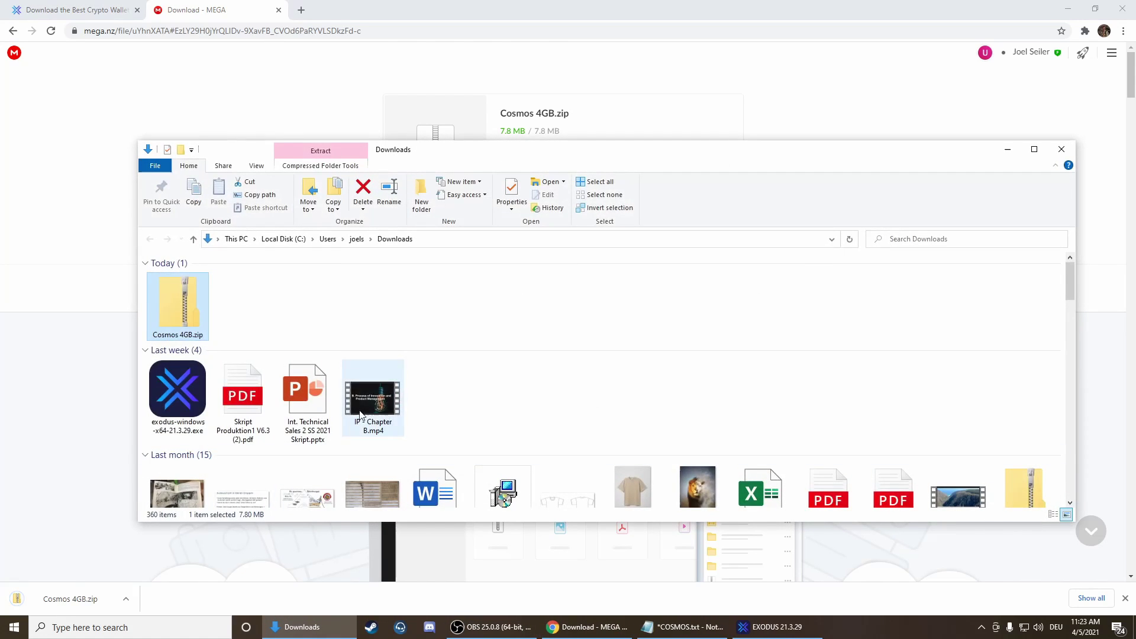
{"action": "right_click", "coordinate": [148, 305]}
{"action": "right_click", "coordinate": [177, 296]}
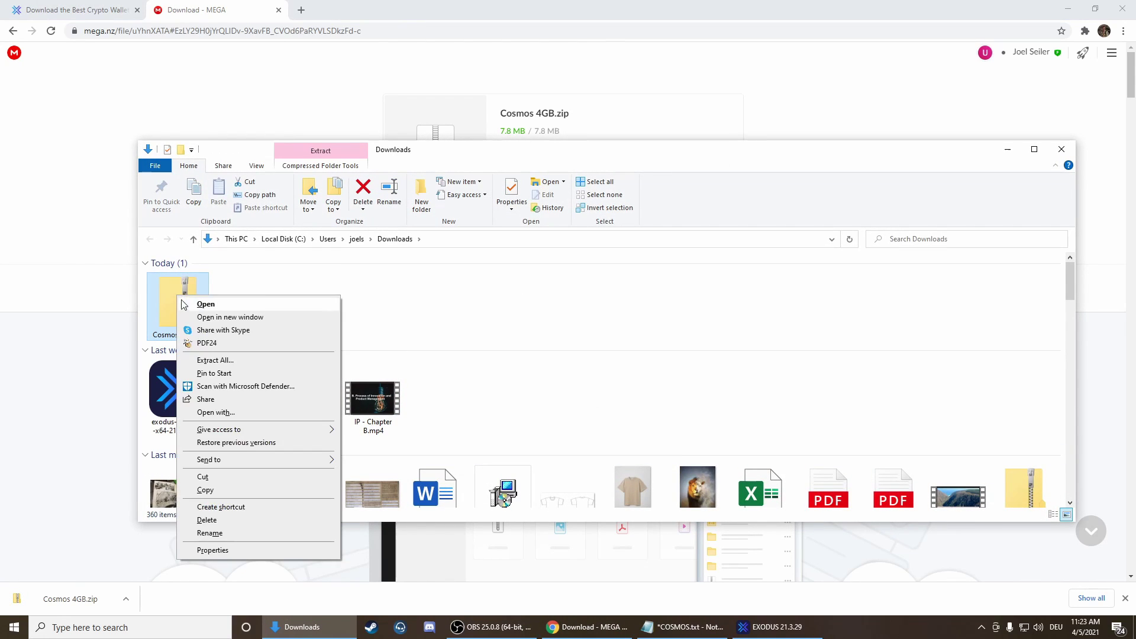
{"action": "left_click", "coordinate": [228, 361]}
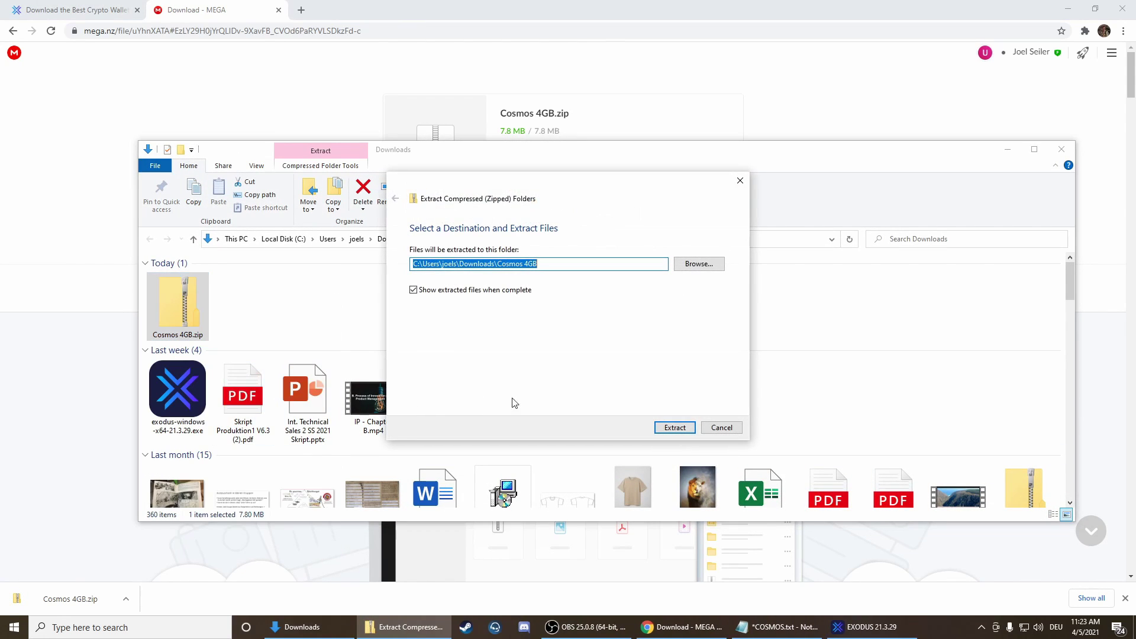
{"action": "left_click", "coordinate": [675, 428]}
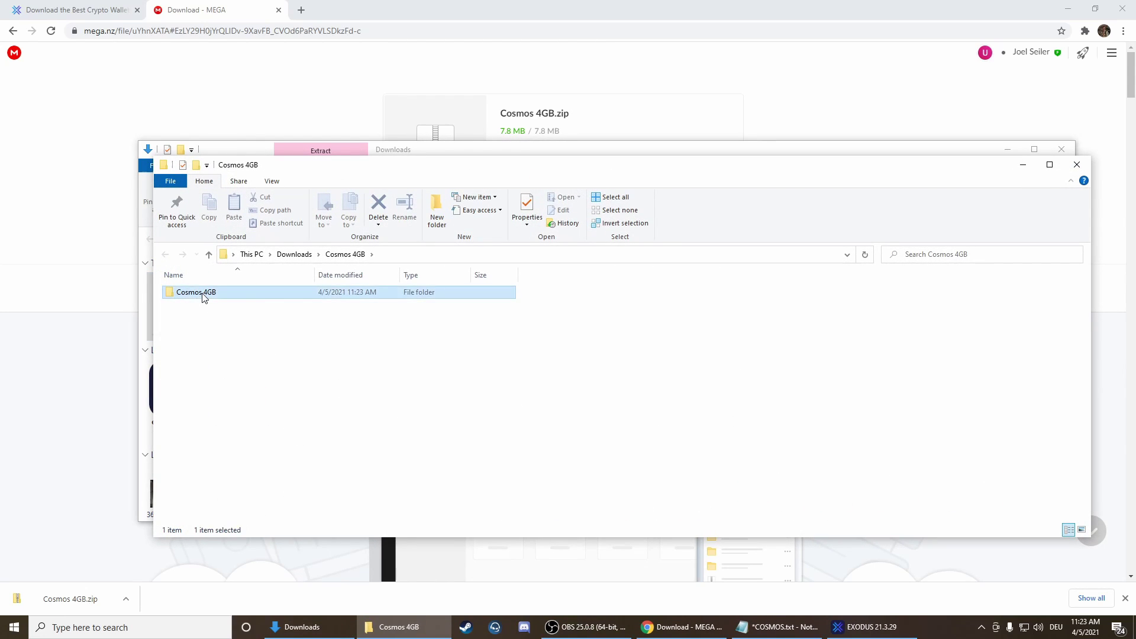
- Open the extracted Cosmos 4GB folder and open start.bat for editing
{"action": "double_click", "coordinate": [203, 293]}
{"action": "left_click", "coordinate": [187, 306]}
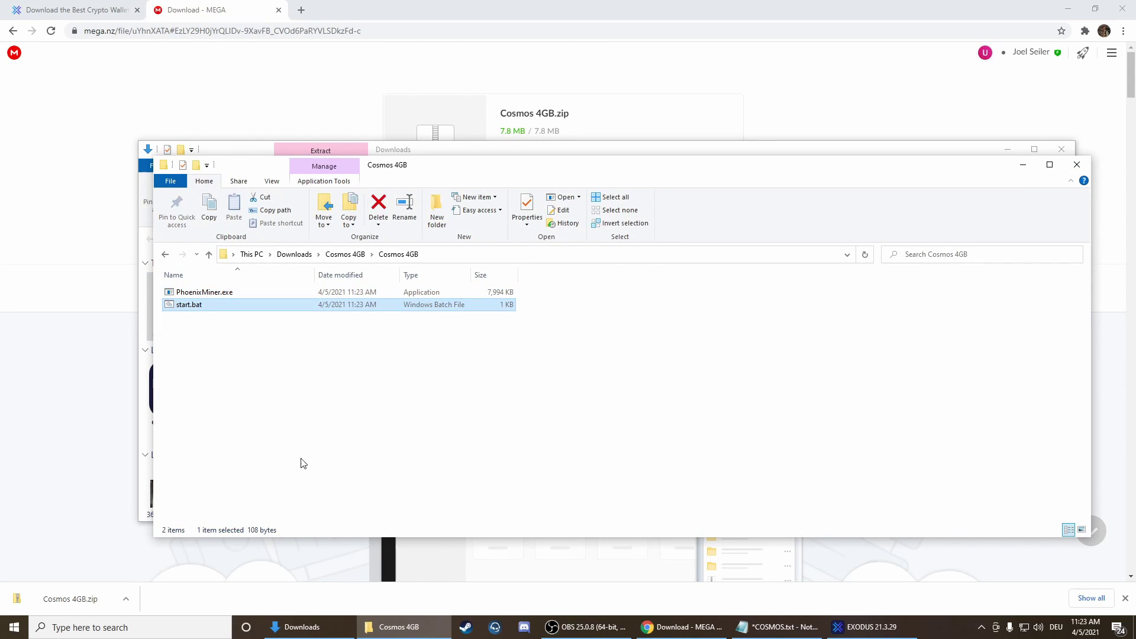
{"action": "right_click", "coordinate": [201, 308]}
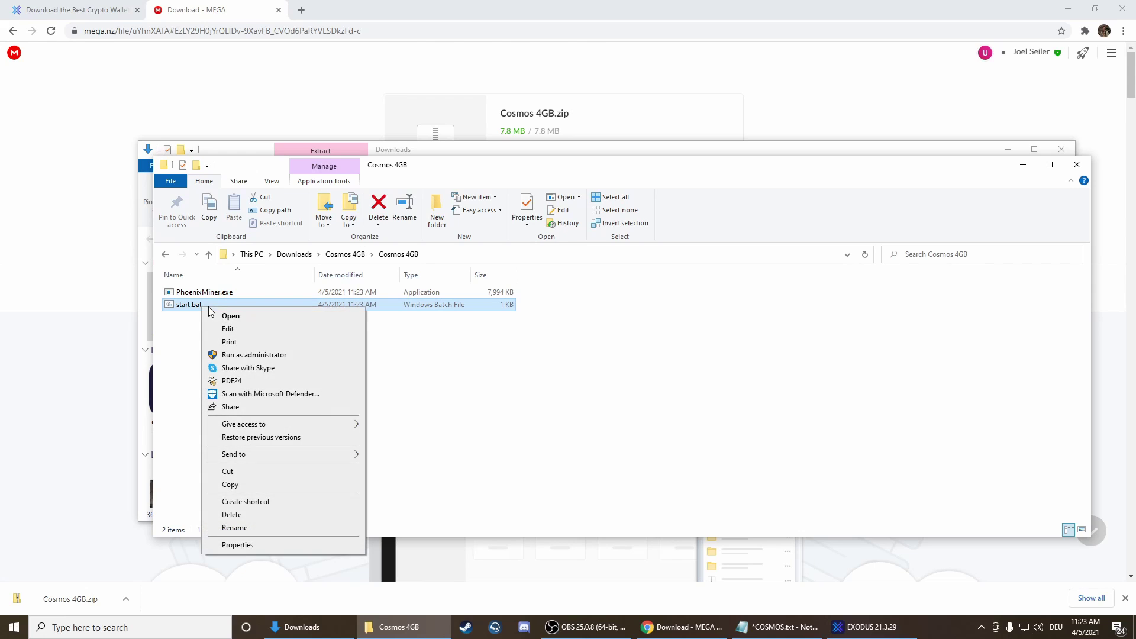
{"action": "left_click", "coordinate": [231, 329]}
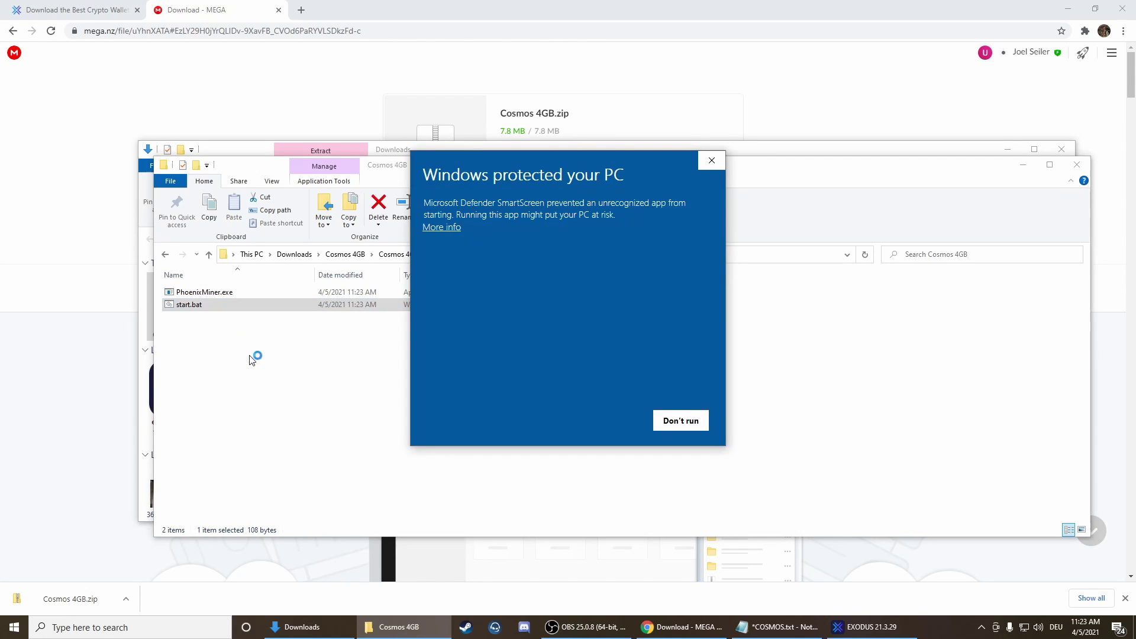
- Open start.bat past the SmartScreen warning and copy the Cosmos wallet address from COSMOS.txt
{"action": "left_click", "coordinate": [435, 229]}
{"action": "left_click", "coordinate": [602, 421]}
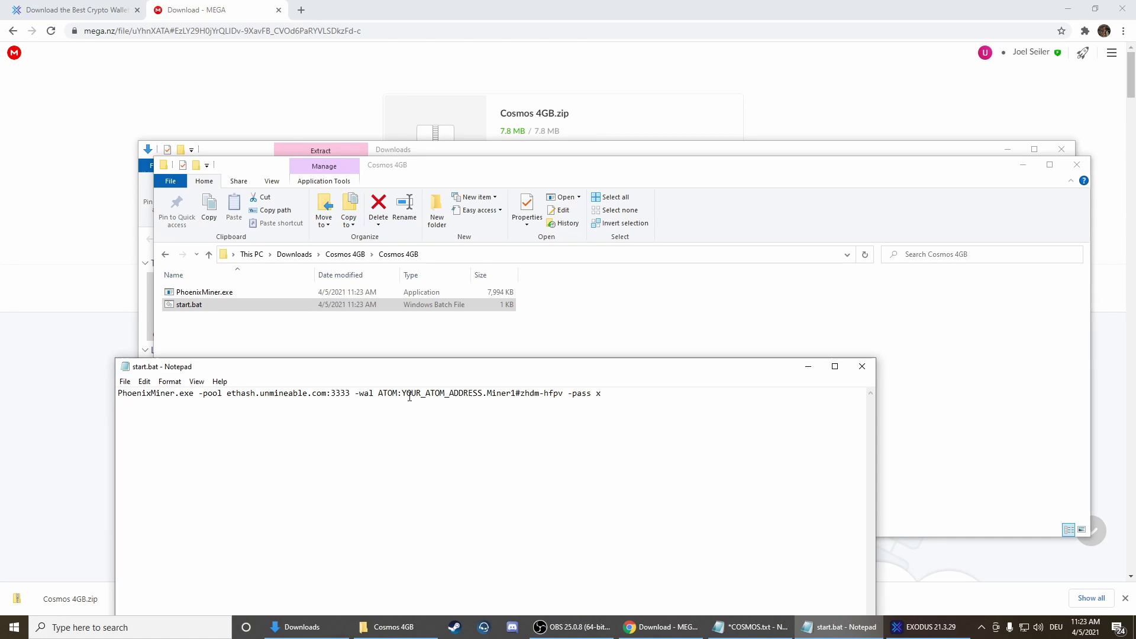
{"action": "left_click_drag", "start_coordinate": [402, 394], "coordinate": [483, 396]}
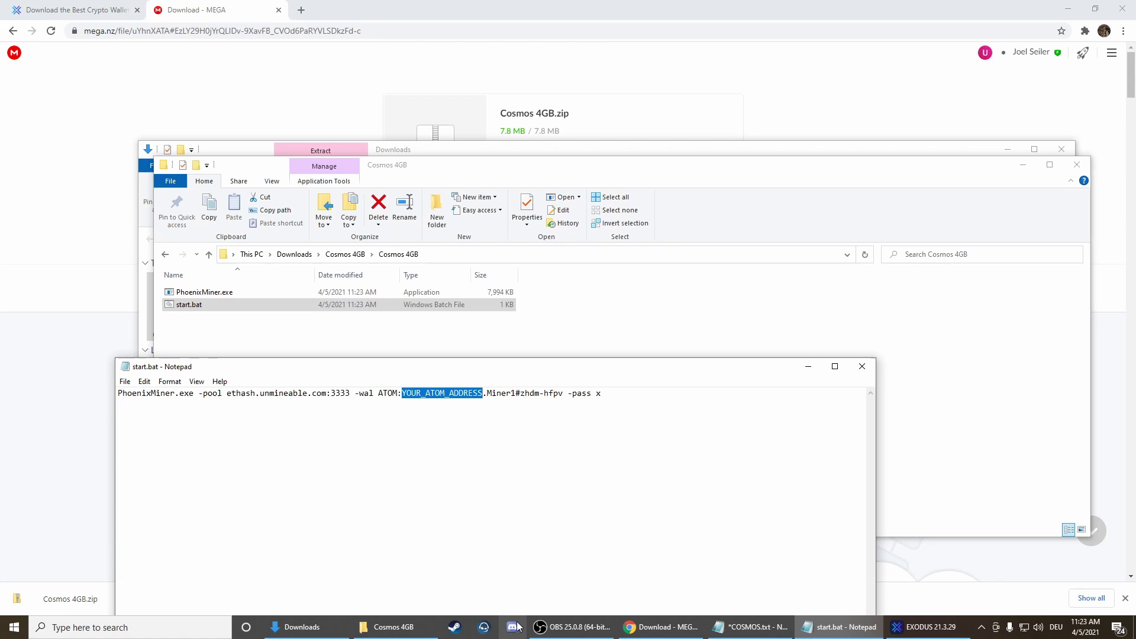
{"action": "left_click", "coordinate": [710, 574]}
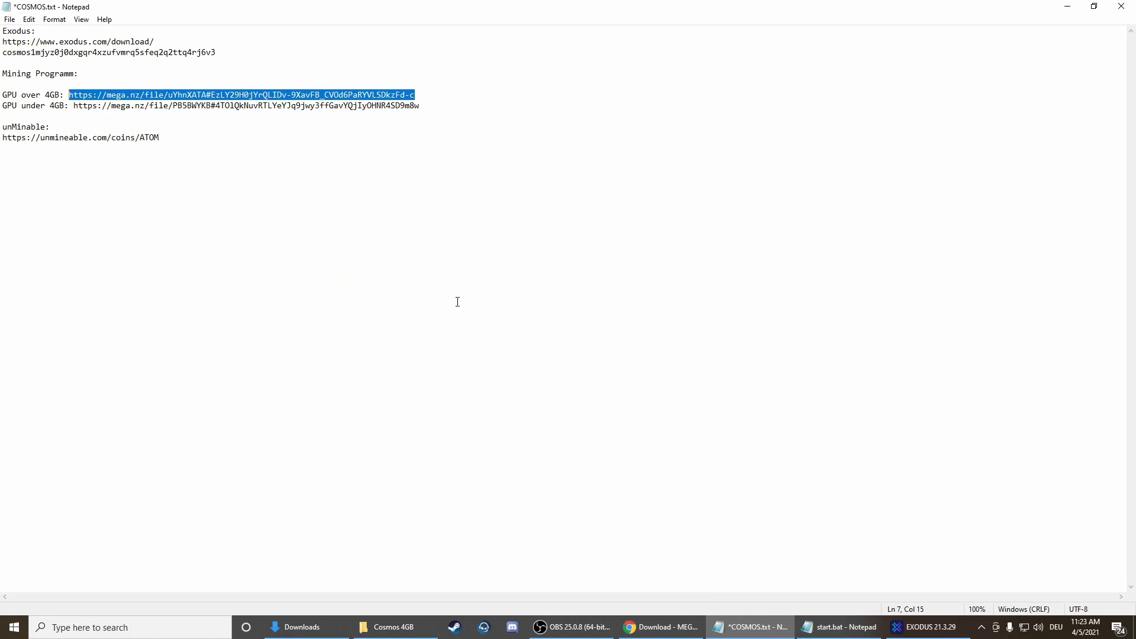
{"action": "left_click", "coordinate": [447, 111]}
{"action": "left_click_drag", "start_coordinate": [221, 53], "coordinate": [2, 55]}
{"action": "key", "text": "ctrl+c"}
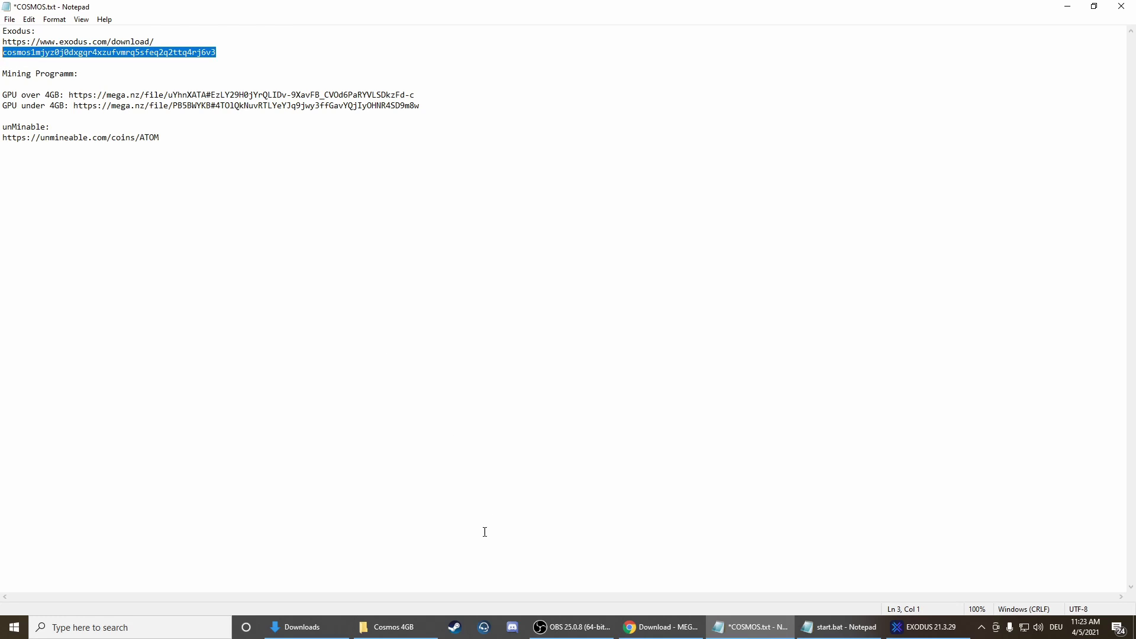
- Replace YOUR_ATOM_ADDRESS in start.bat with the copied Cosmos wallet address
{"action": "left_click", "coordinate": [828, 629]}
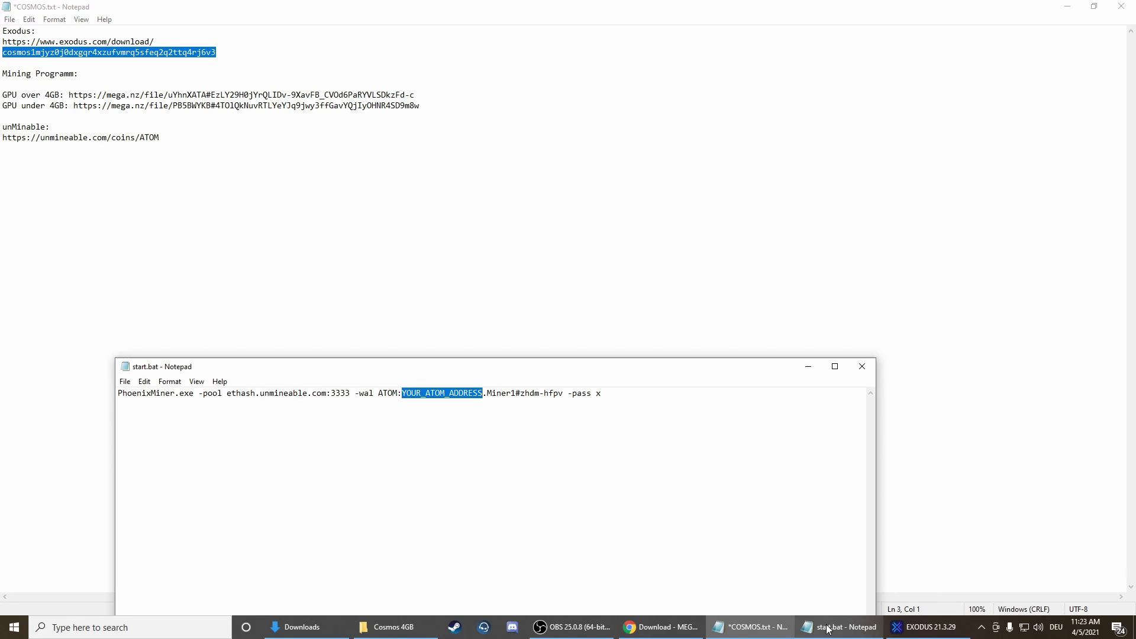
{"action": "double_click", "coordinate": [414, 395]}
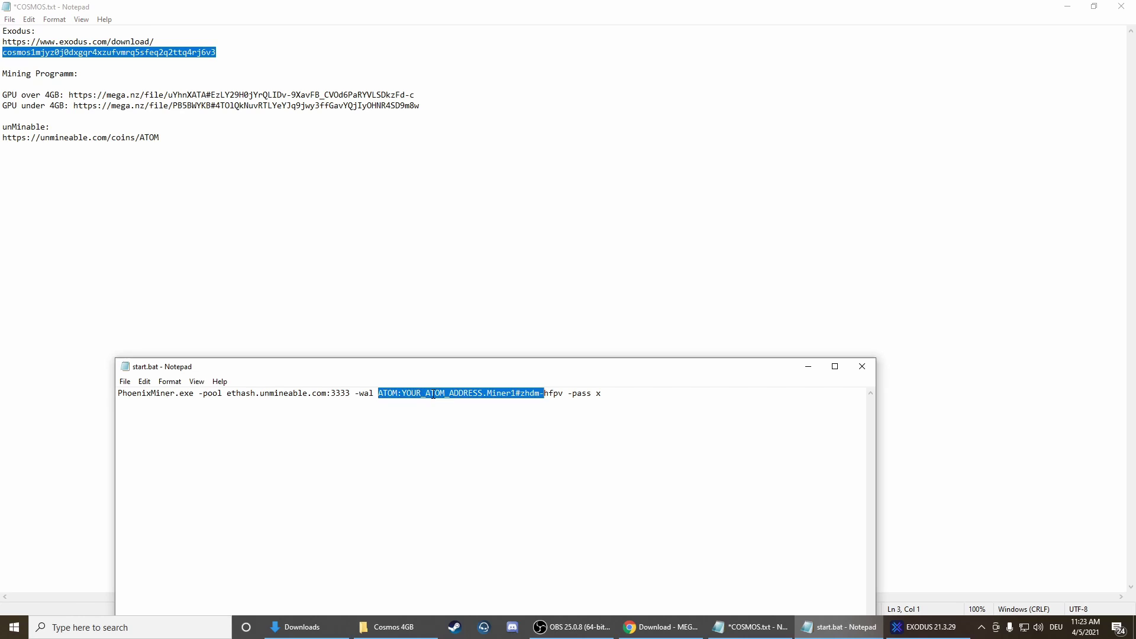
{"action": "left_click", "coordinate": [427, 395]}
{"action": "left_click_drag", "start_coordinate": [482, 393], "coordinate": [403, 393]}
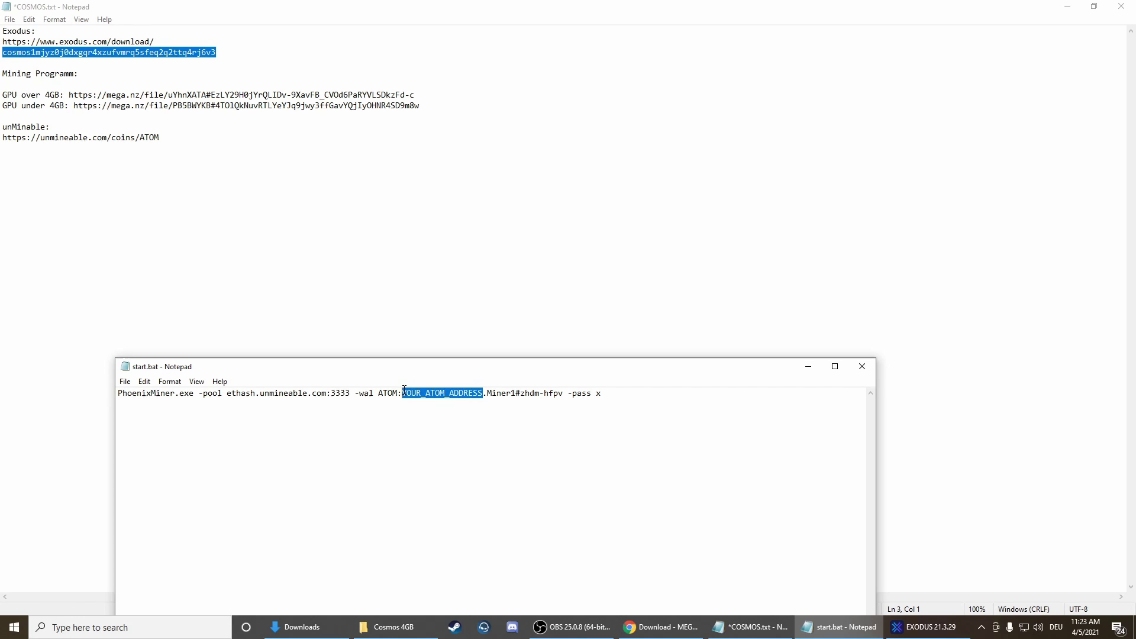
{"action": "key", "text": "ctrl+v"}
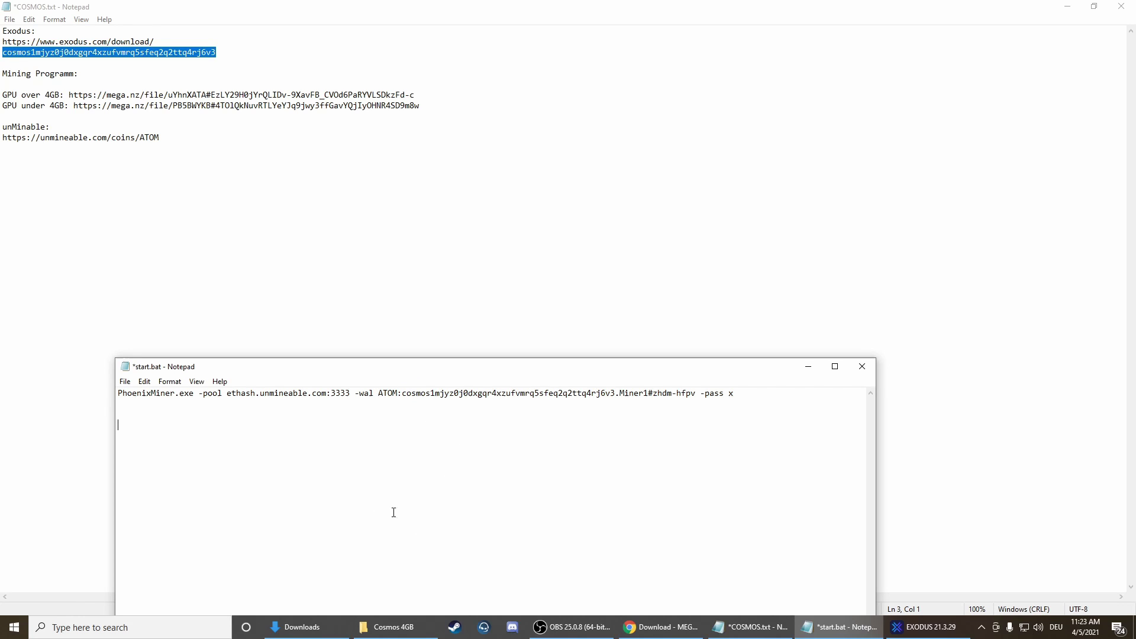
- Save start.bat as All Files type, replacing the original in the Cosmos 4GB folder
{"action": "left_click", "coordinate": [125, 381]}
{"action": "left_click", "coordinate": [154, 445]}
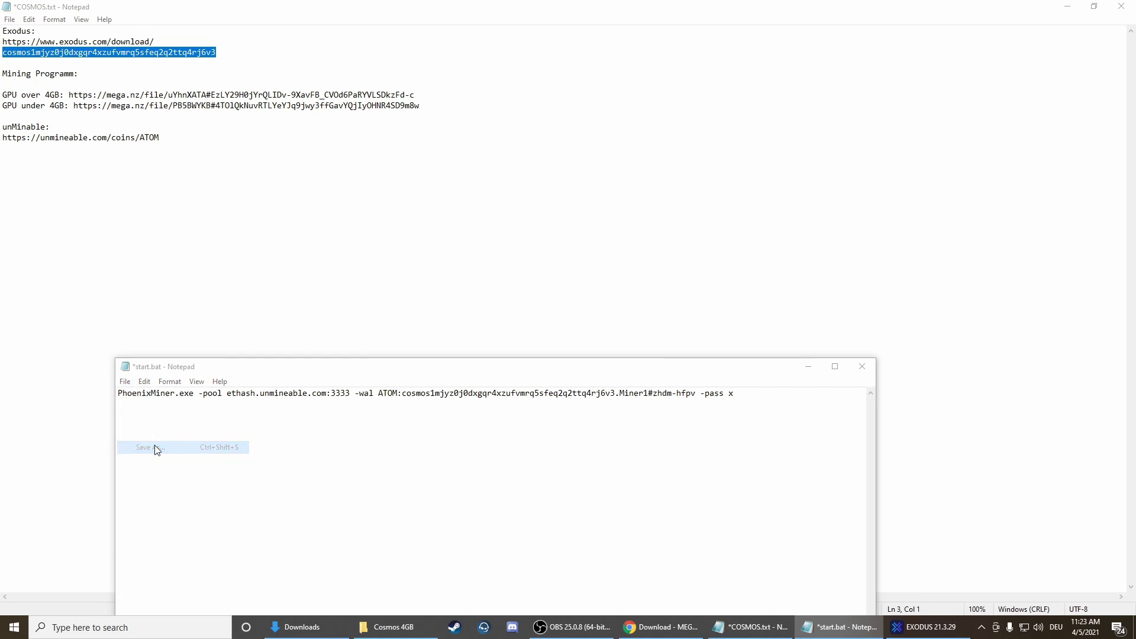
{"action": "left_click", "coordinate": [204, 570]}
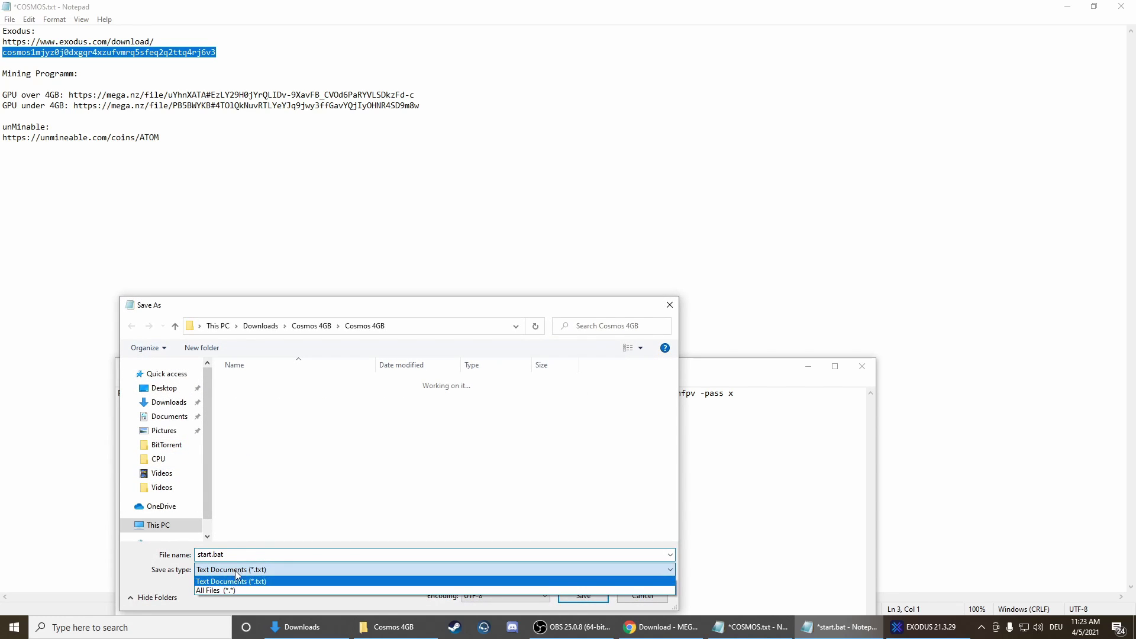
{"action": "left_click", "coordinate": [219, 591]}
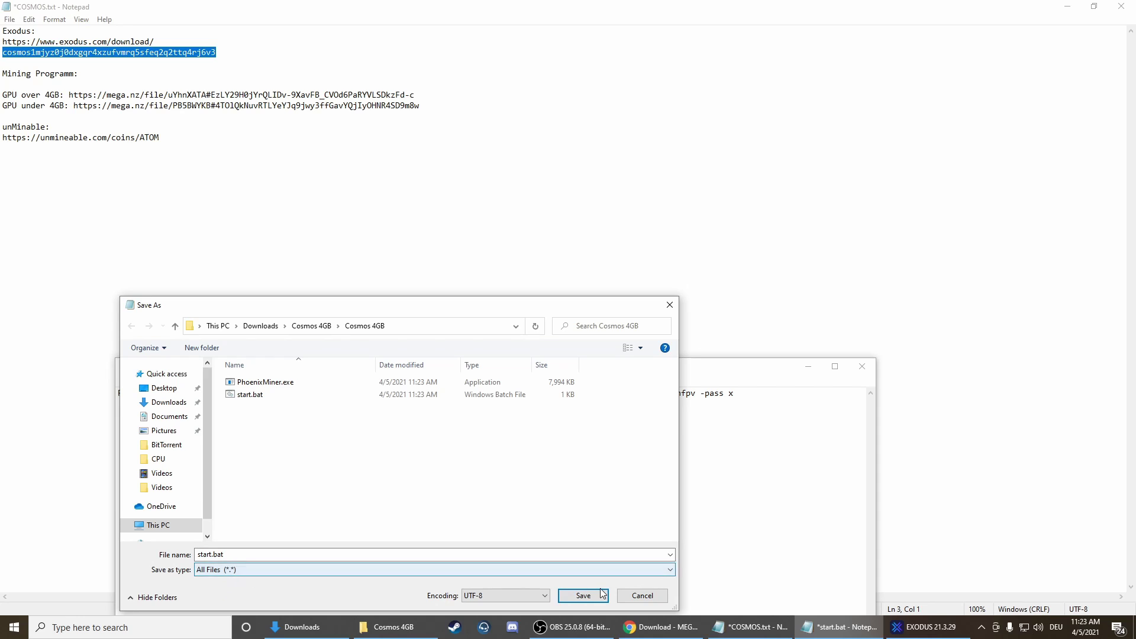
{"action": "left_click", "coordinate": [579, 596]}
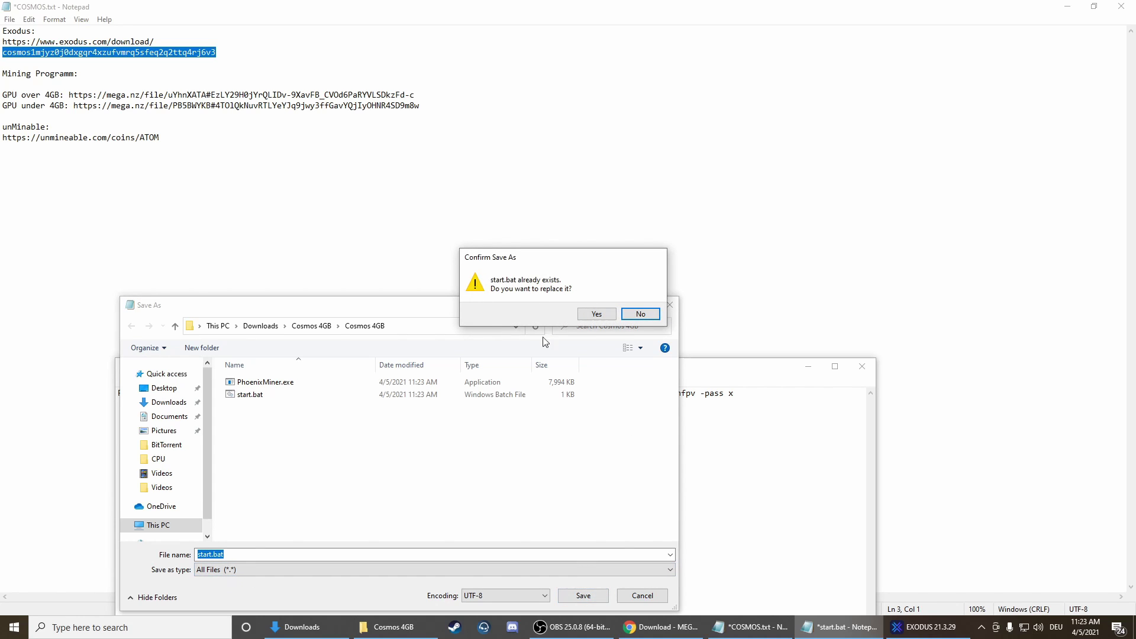
{"action": "left_click", "coordinate": [595, 314]}
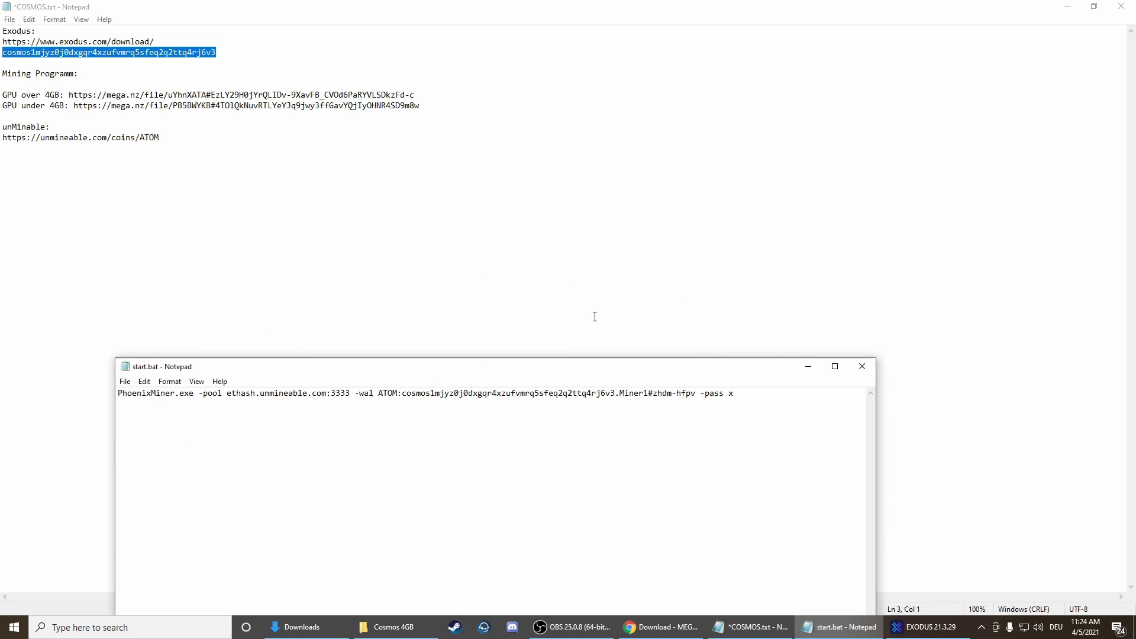
- Close the edited start.bat and run it from the Cosmos 4GB folder to start PhoenixMiner
{"action": "left_click", "coordinate": [862, 366]}
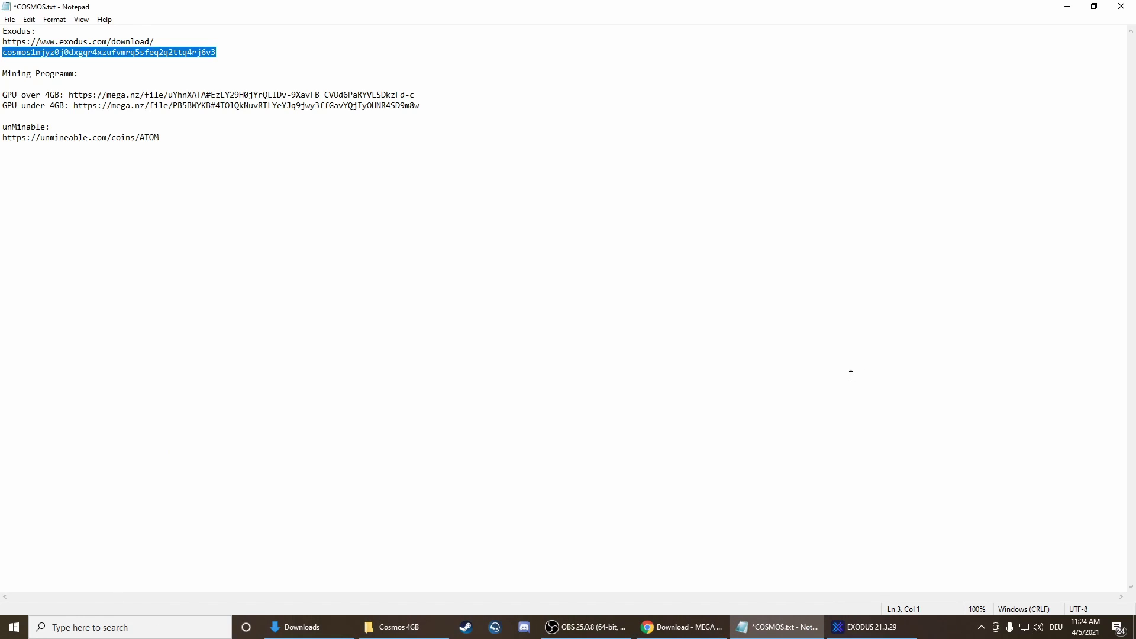
{"action": "left_click", "coordinate": [408, 629]}
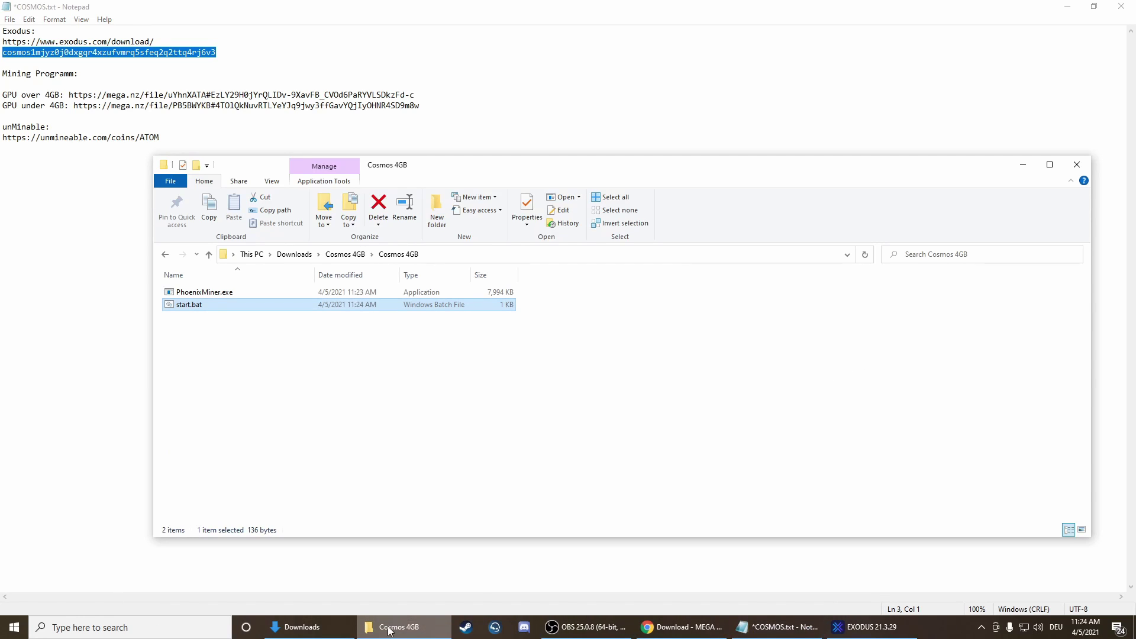
{"action": "double_click", "coordinate": [183, 308]}
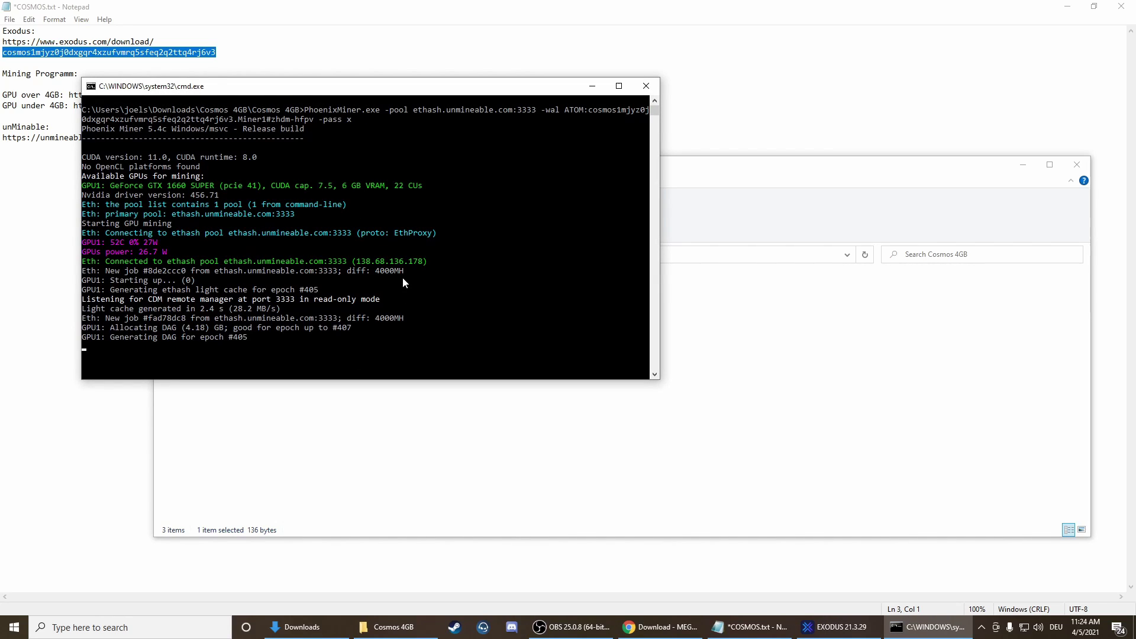
- Copy the unmineable ATOM link from COSMOS.txt and load it in a new browser tab
{"action": "left_click", "coordinate": [96, 435]}
{"action": "left_click_drag", "start_coordinate": [193, 142], "coordinate": [4, 139]}
{"action": "key", "text": "ctrl+c"}
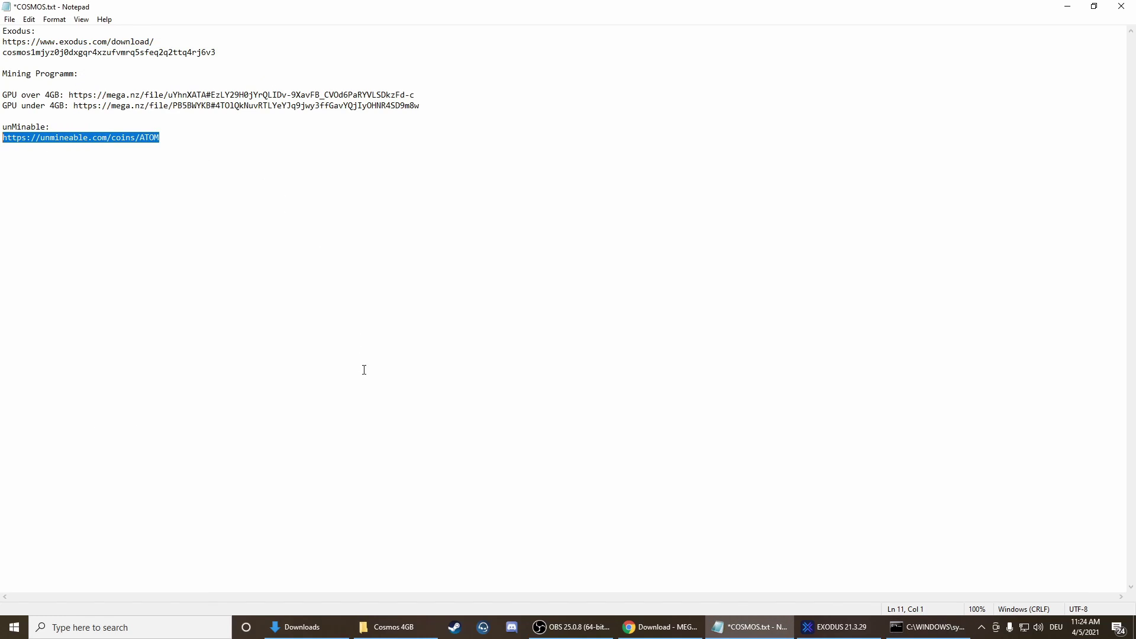
{"action": "left_click", "coordinate": [660, 627]}
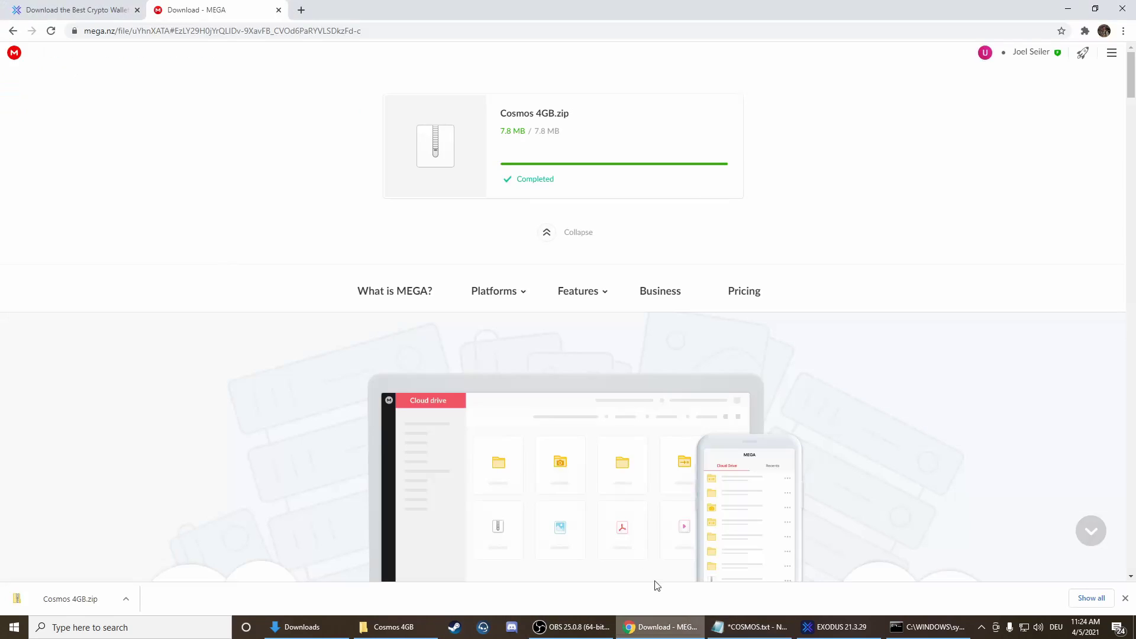
{"action": "left_click", "coordinate": [299, 10]}
{"action": "key", "text": "ctrl+v"}
{"action": "key", "text": "Return"}
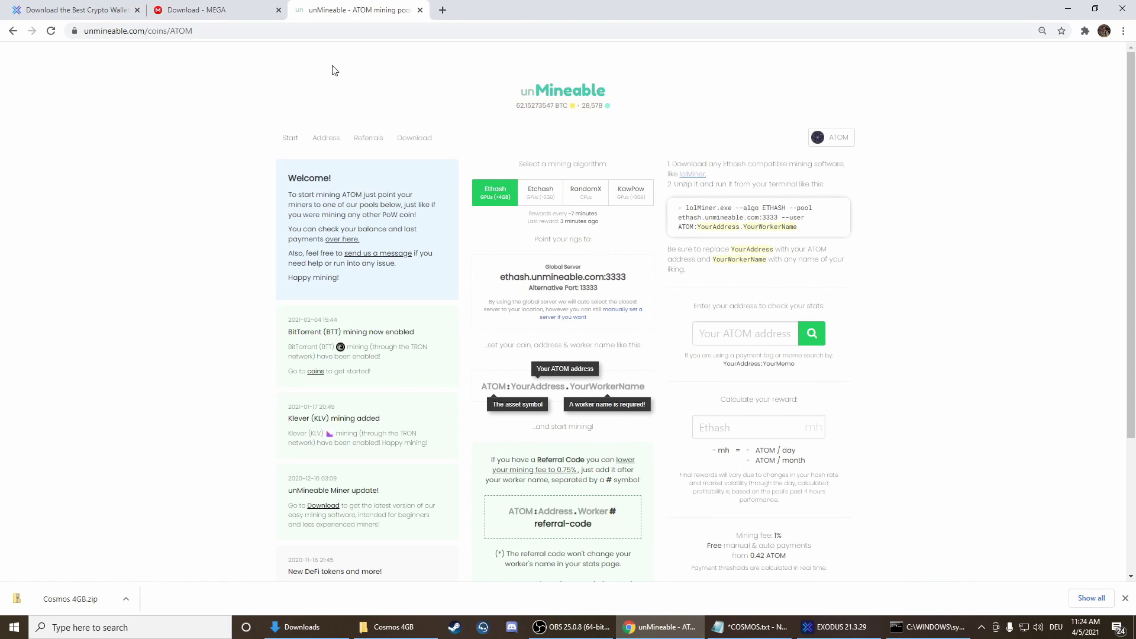
- Reach the Cosmos ATOM page through the coin list and select its address field
{"action": "left_click", "coordinate": [841, 141]}
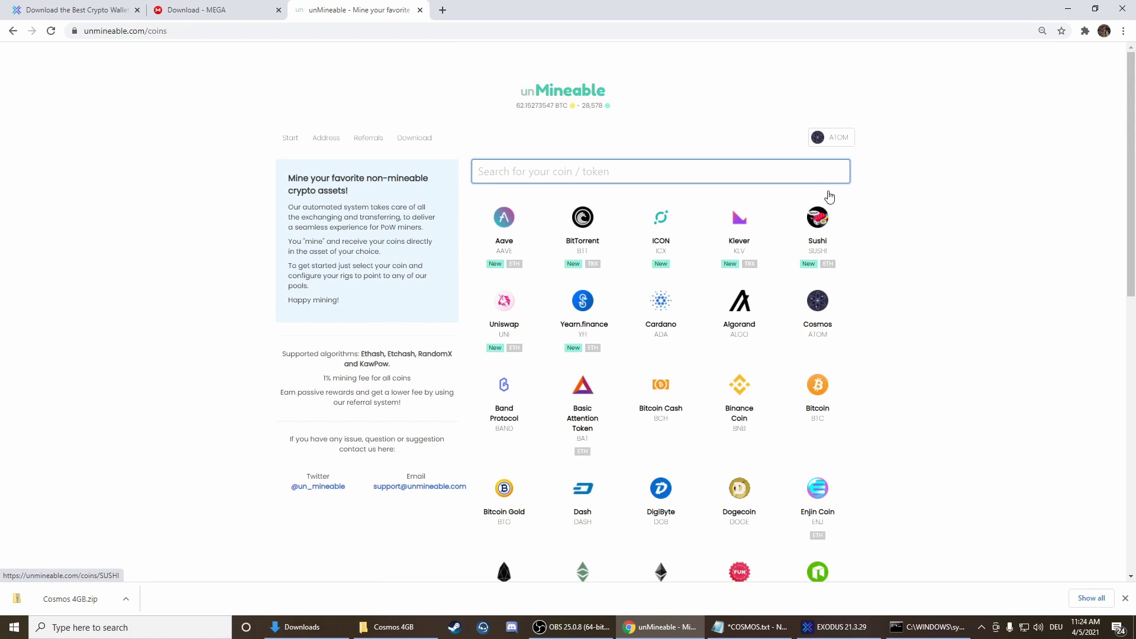
{"action": "left_click", "coordinate": [823, 312]}
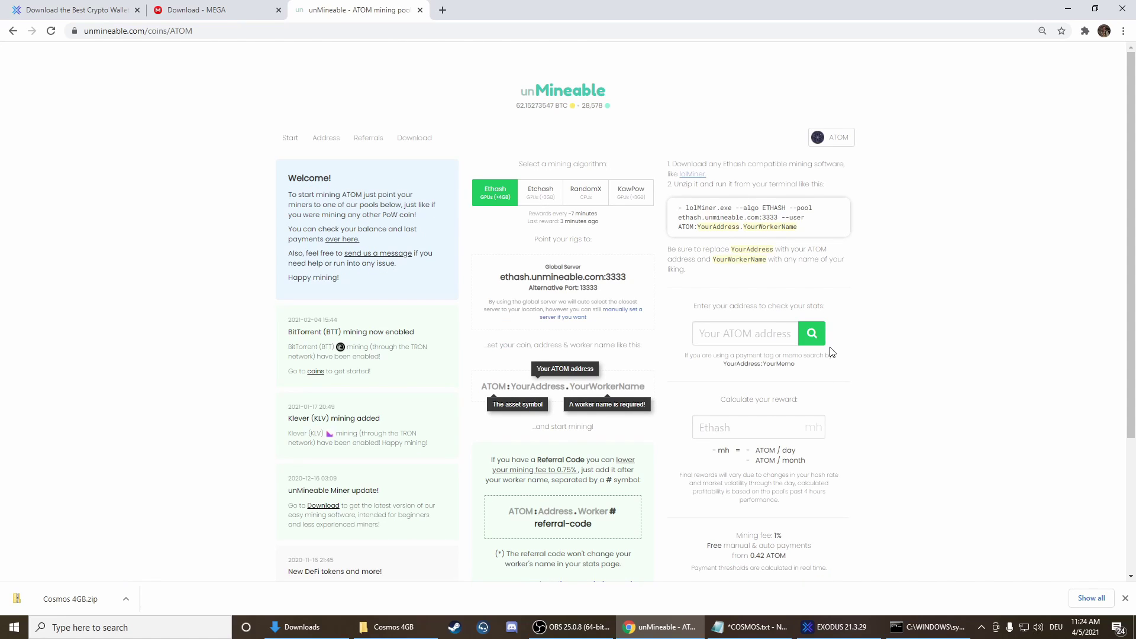
{"action": "left_click", "coordinate": [737, 335]}
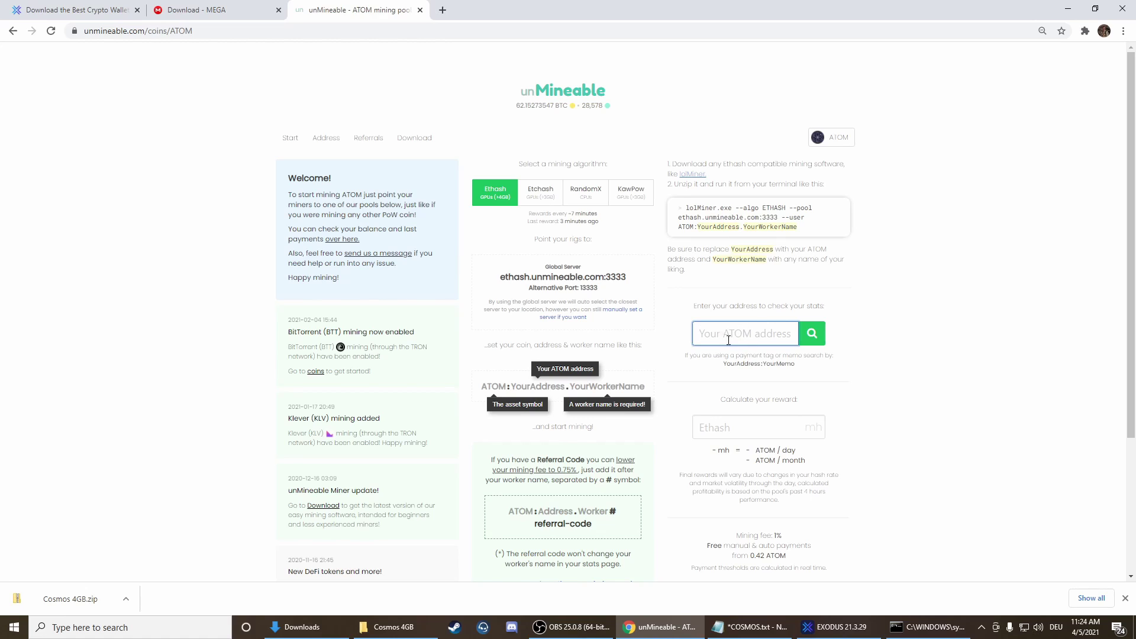
- Look up the Cosmos wallet address on unMineable, showing a 0.000487 ATOM balance
{"action": "left_click", "coordinate": [750, 627]}
{"action": "left_click", "coordinate": [82, 63]}
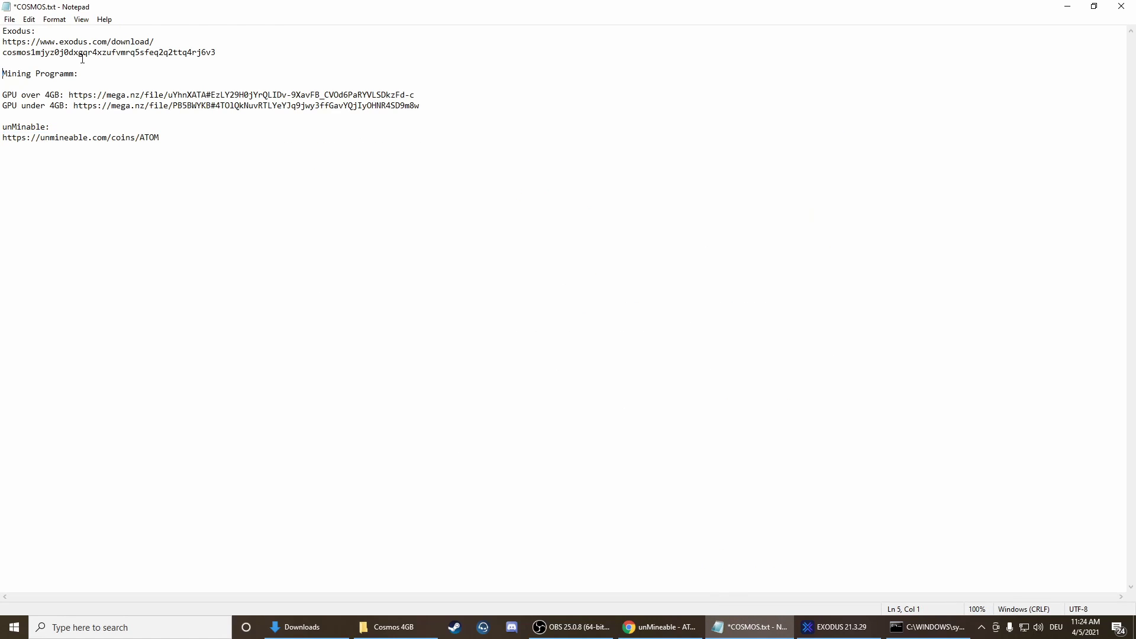
{"action": "double_click", "coordinate": [85, 54]}
{"action": "key", "text": "ctrl+c"}
{"action": "left_click", "coordinate": [388, 627]}
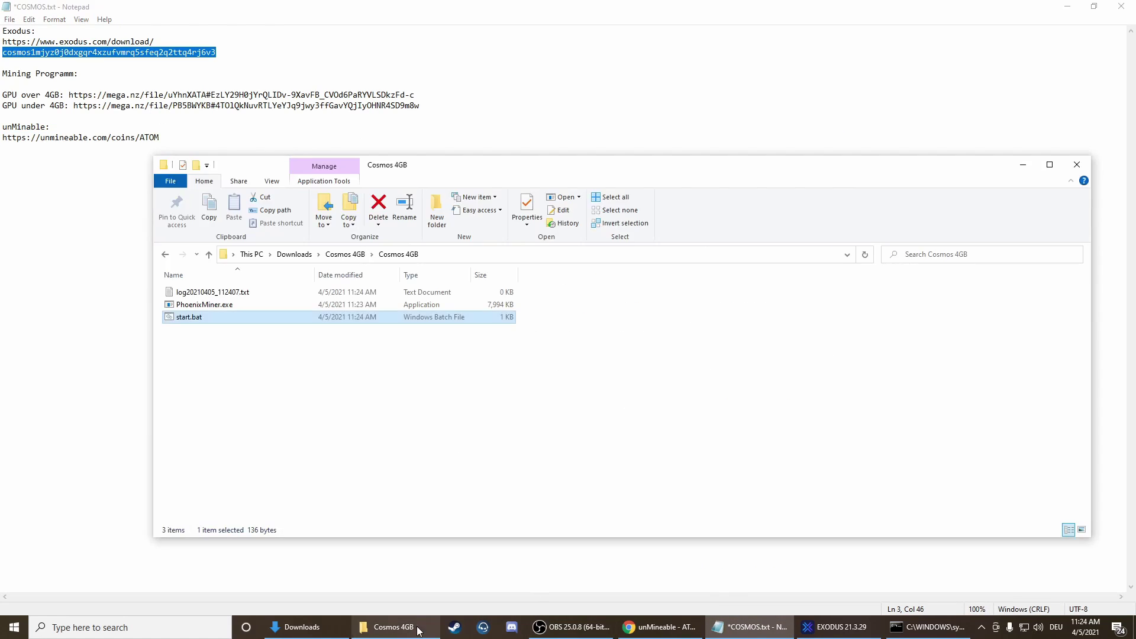
{"action": "left_click", "coordinate": [661, 633]}
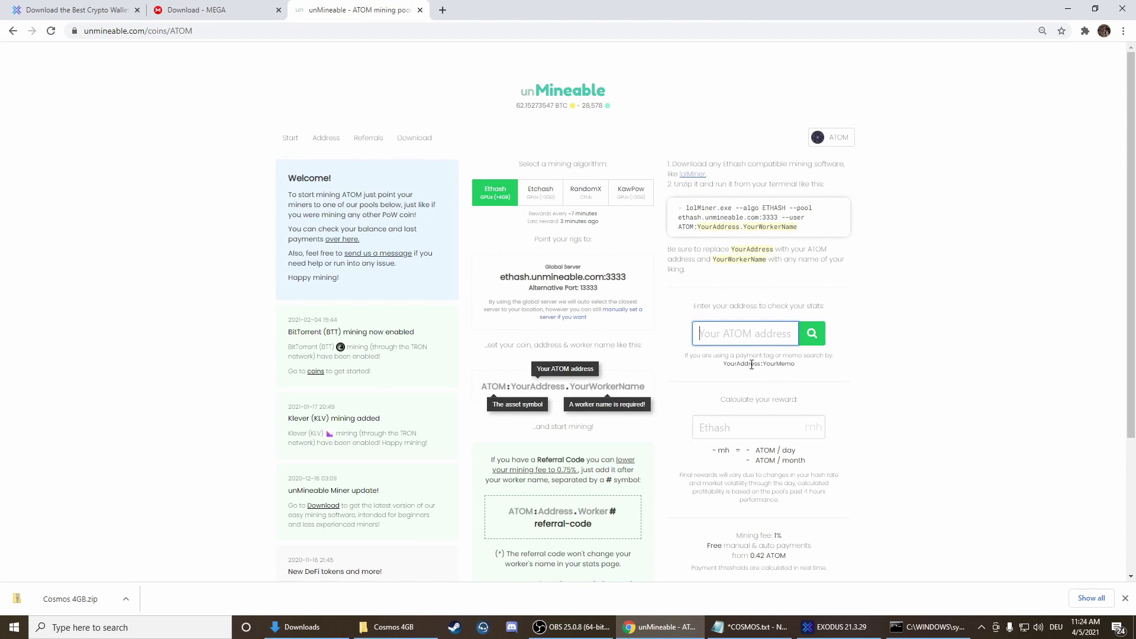
{"action": "key", "text": "ctrl+v"}
{"action": "left_click", "coordinate": [815, 335]}
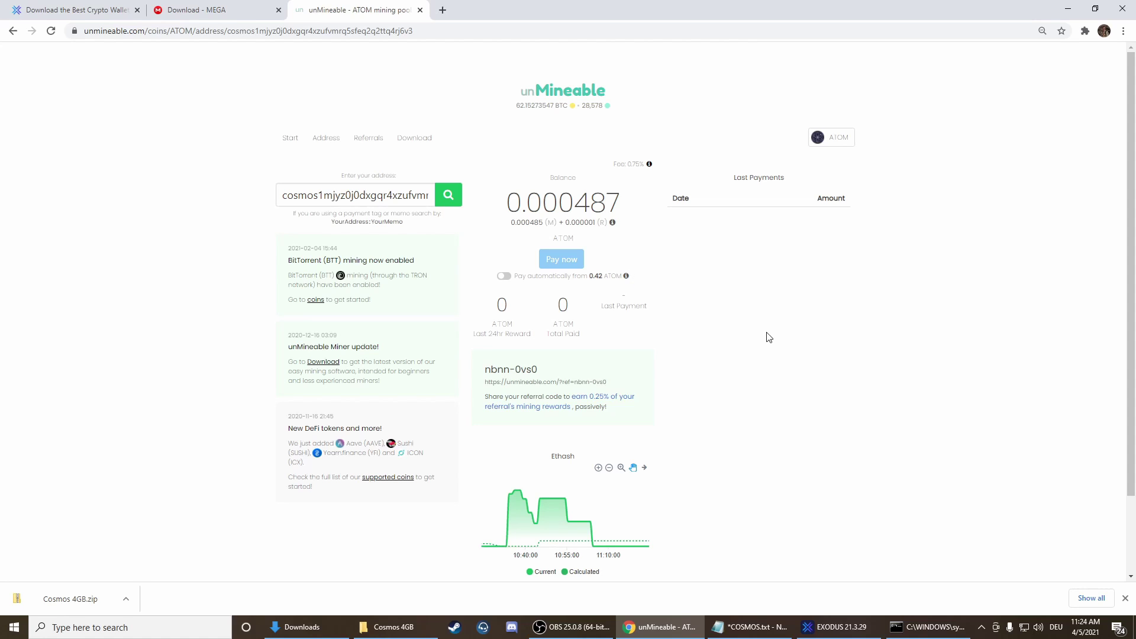
{"action": "scroll", "coordinate": [763, 338], "scroll_direction": "down", "scroll_amount": 1}
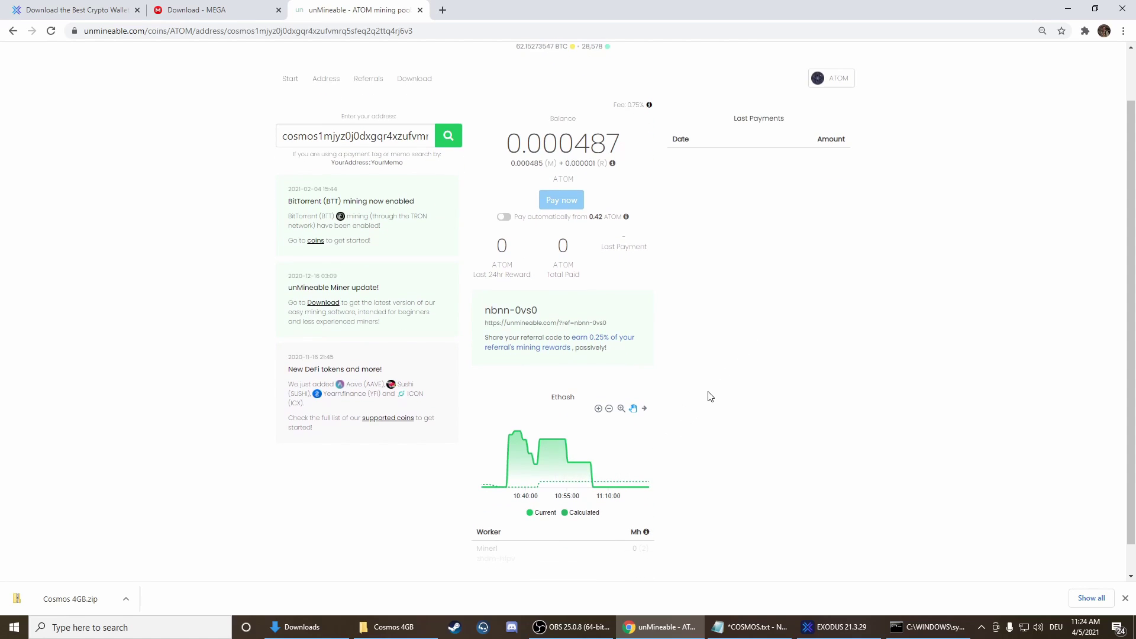
{"action": "scroll", "coordinate": [708, 396], "scroll_direction": "up", "scroll_amount": 1}
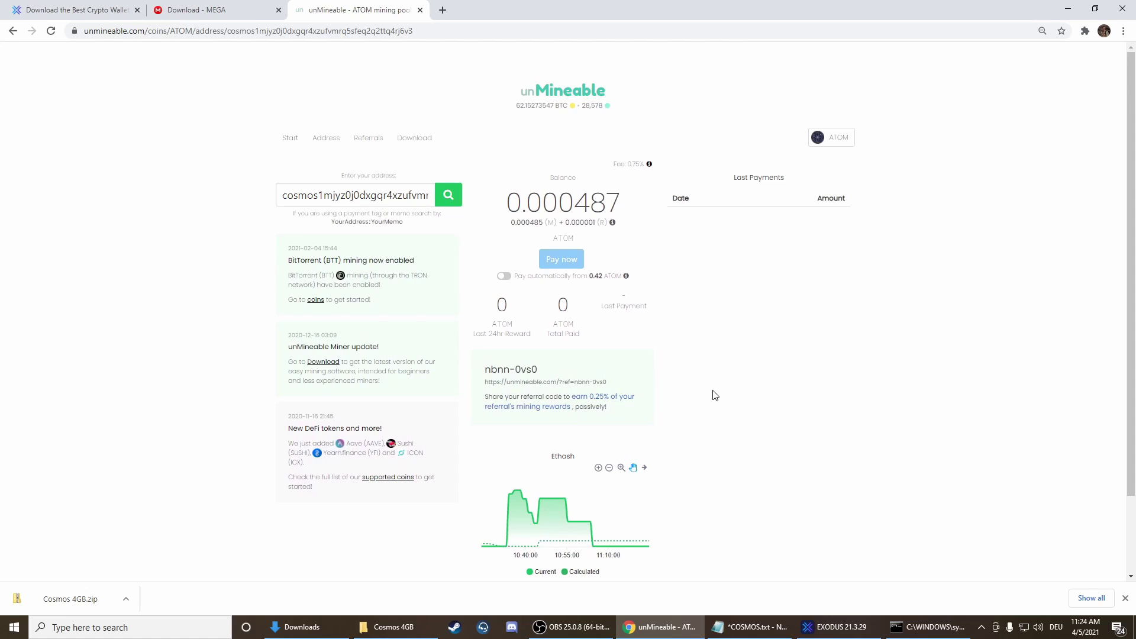
{"action": "scroll", "coordinate": [712, 395], "scroll_direction": "down", "scroll_amount": 1}
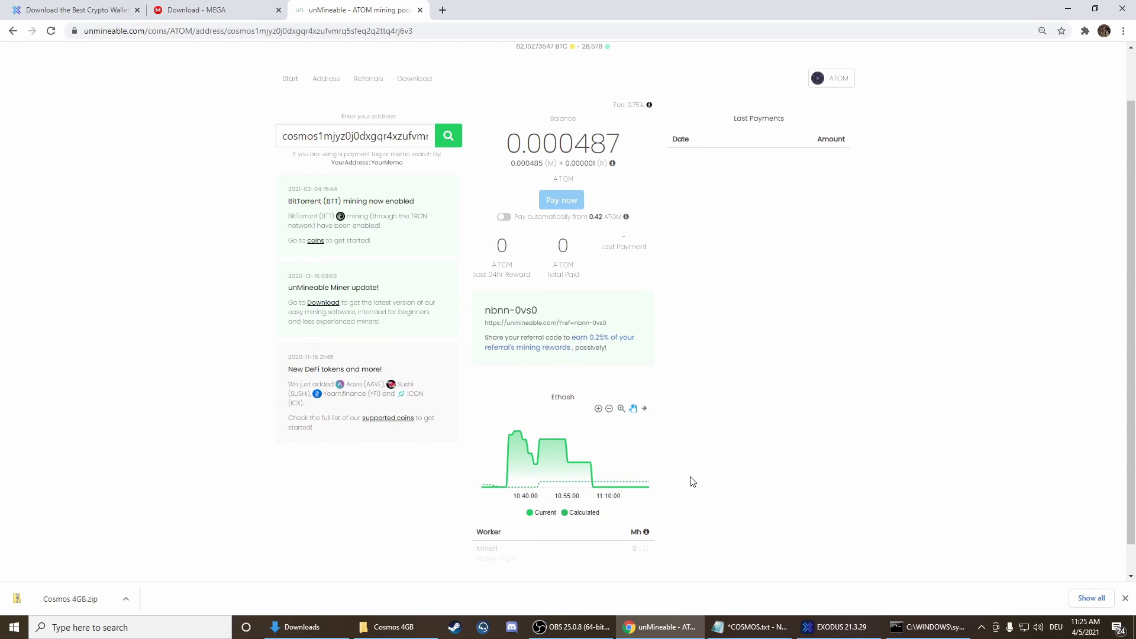
{"action": "mouse_move", "coordinate": [644, 486]}
{"action": "left_click", "coordinate": [506, 218]}
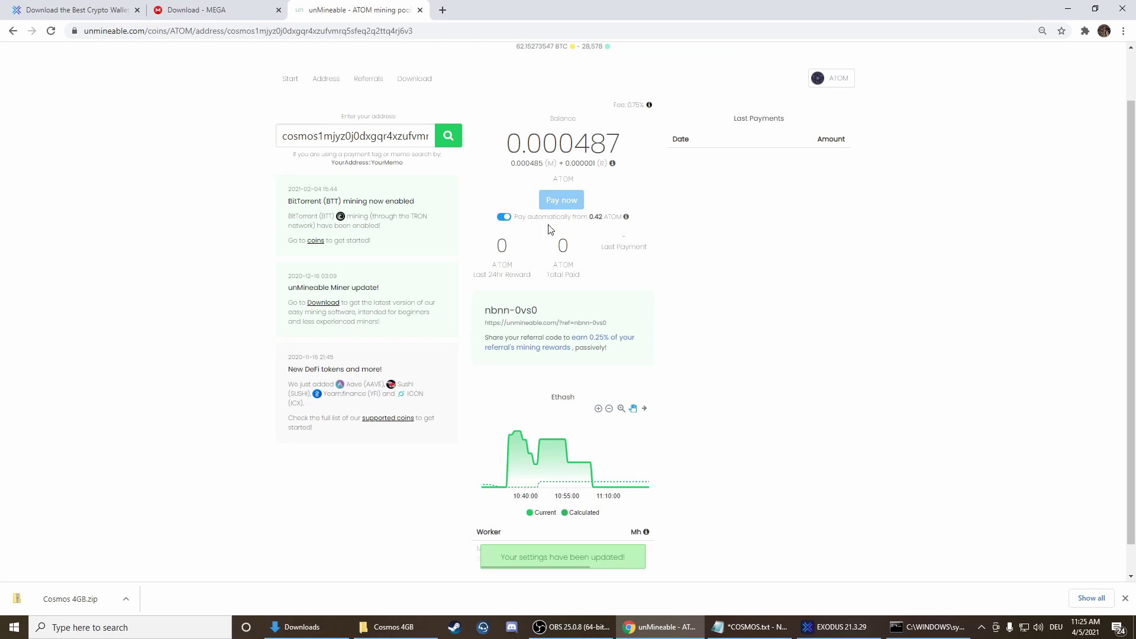
{"action": "left_click", "coordinate": [505, 217]}
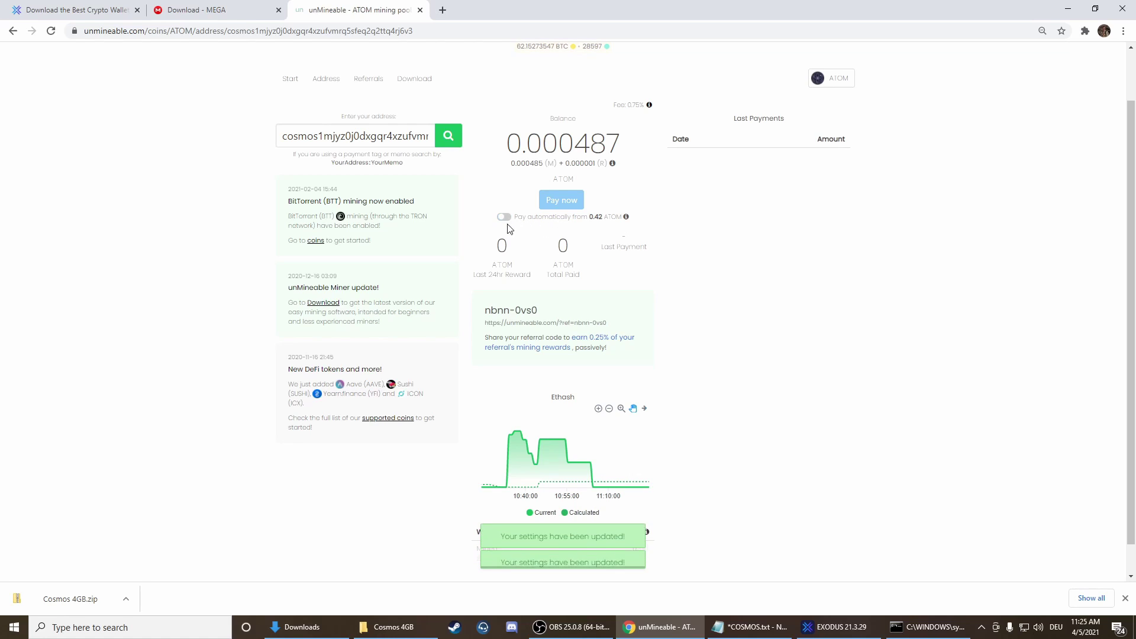